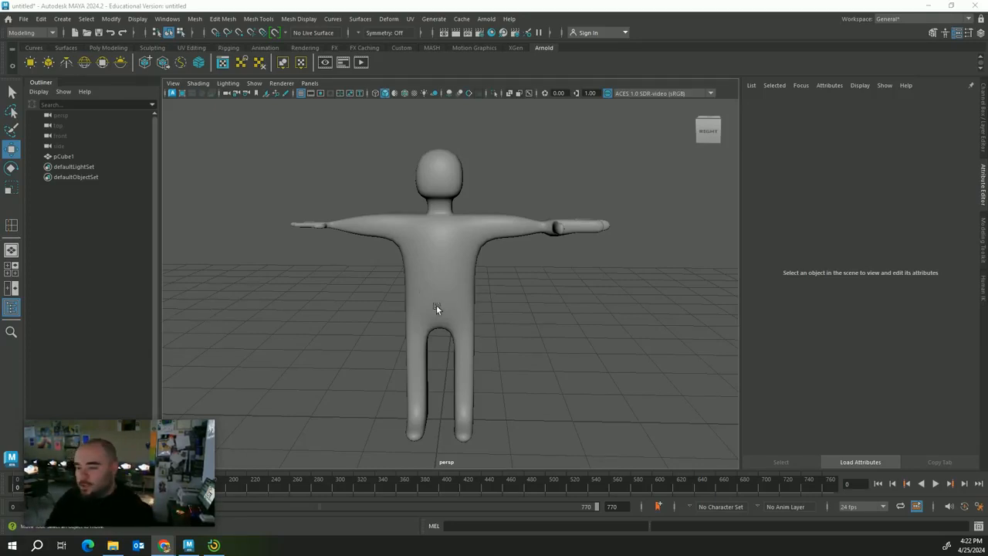
Zoom in on one hand and select its palm faces in face mode
scroll(479, 321, up, 3)
alt+drag(505, 324, 249, 253)
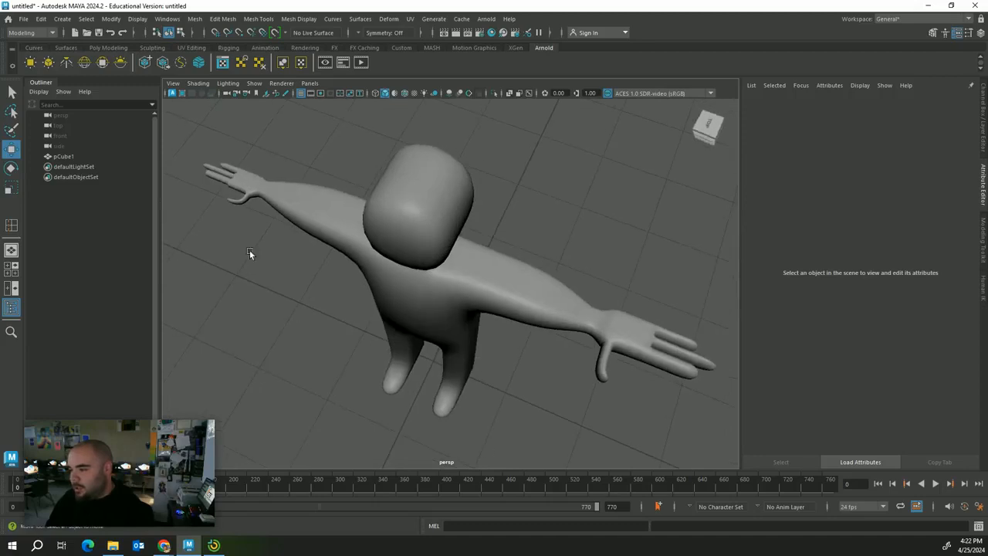
alt+middle_drag(621, 356, 584, 327)
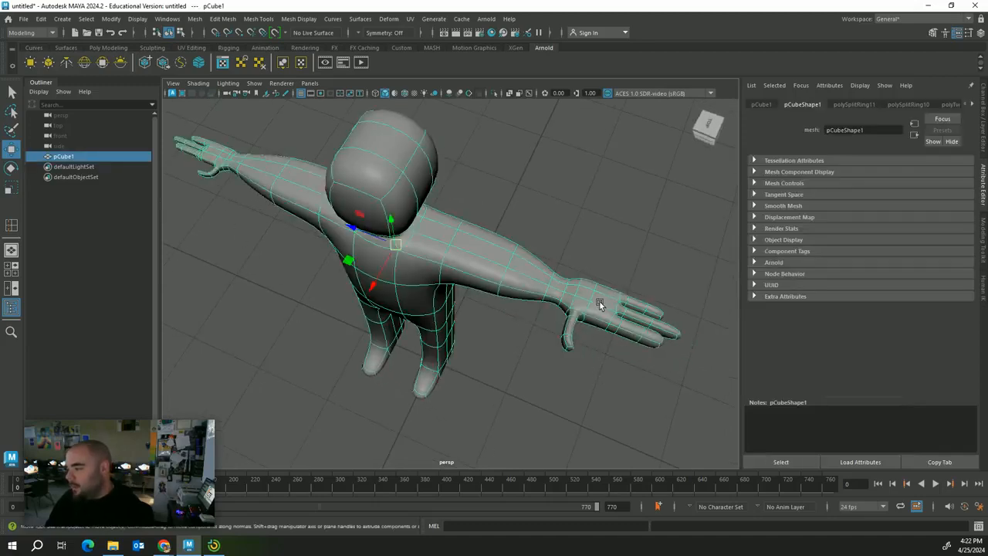
right_drag(601, 305, 600, 269)
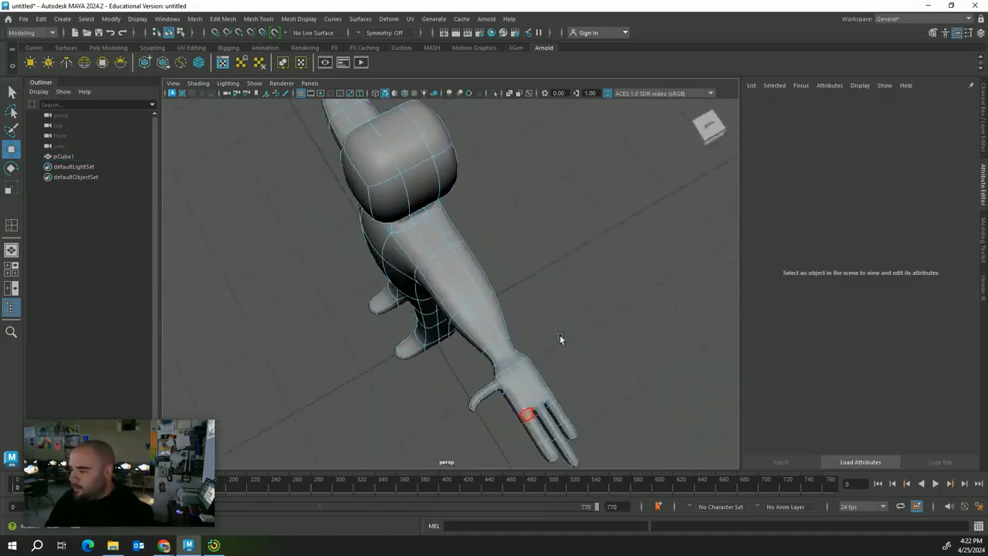
alt+drag(559, 338, 448, 330)
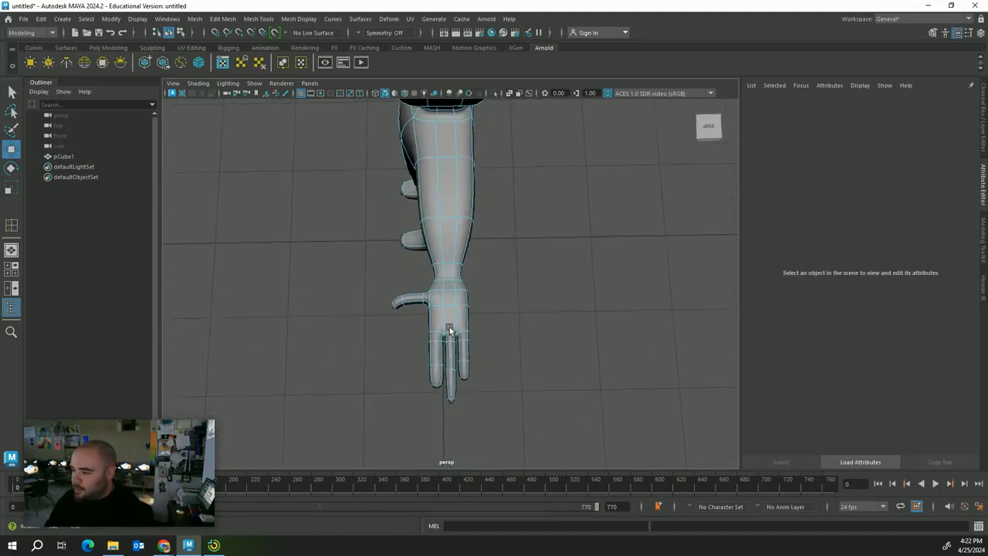
drag(381, 284, 545, 387)
click(388, 294)
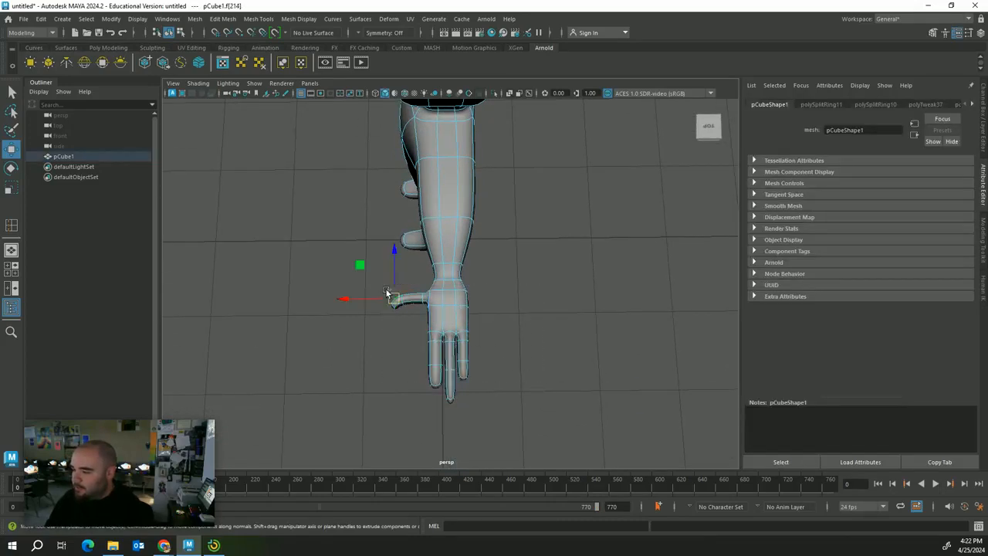
click(372, 285)
drag(371, 283, 531, 394)
Shrink the selected hand faces uniformly, then flatten them along one axis
key(r)
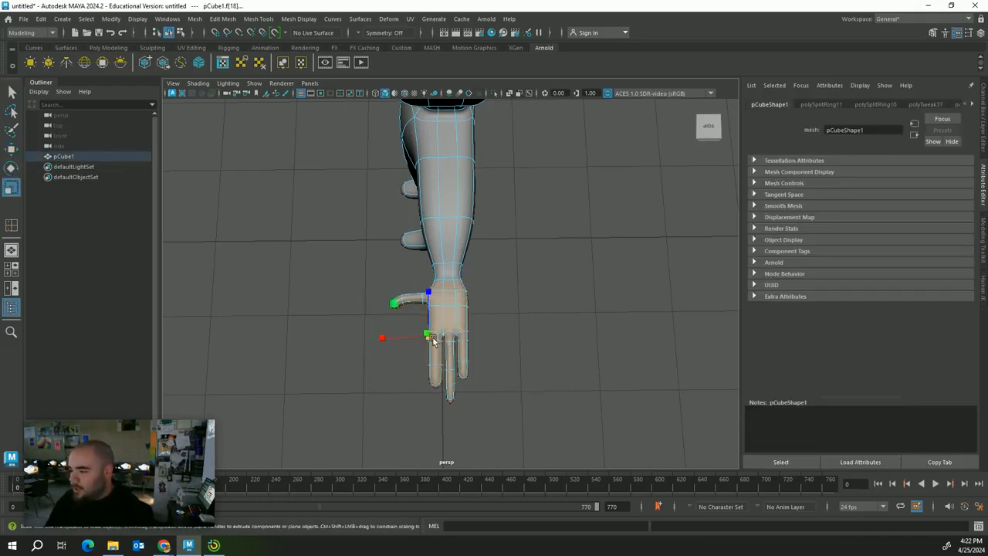
alt+drag(465, 343, 628, 244)
scroll(627, 246, down, 3)
drag(499, 162, 496, 173)
key(w)
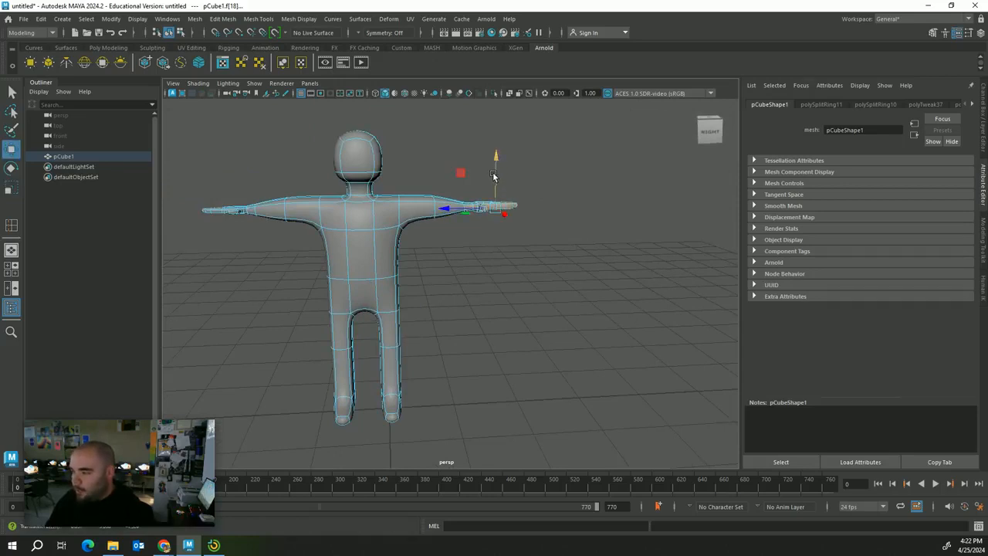
key(r)
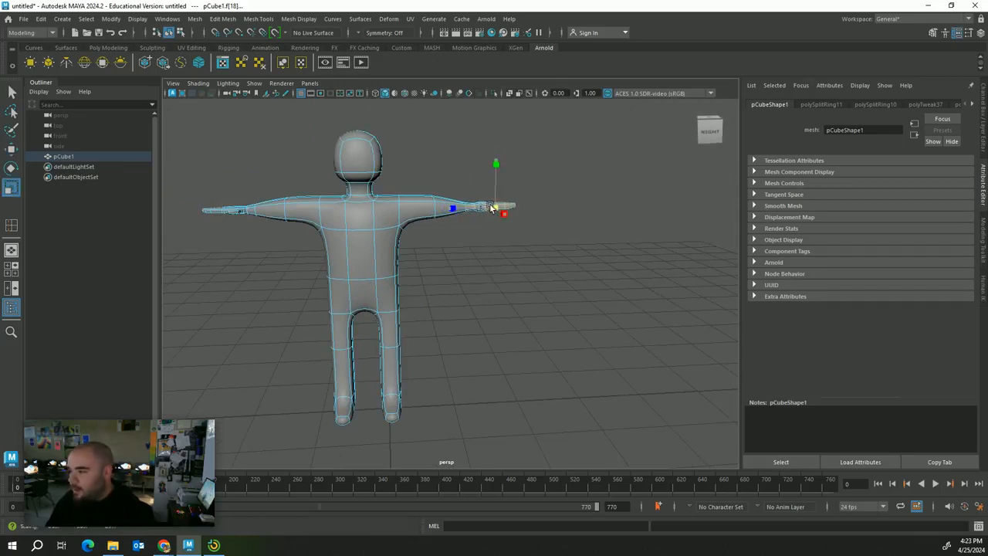
Select the thumb-tip face, then rotate and move it so the thumb angles away
click(522, 283)
alt+drag(522, 294, 523, 347)
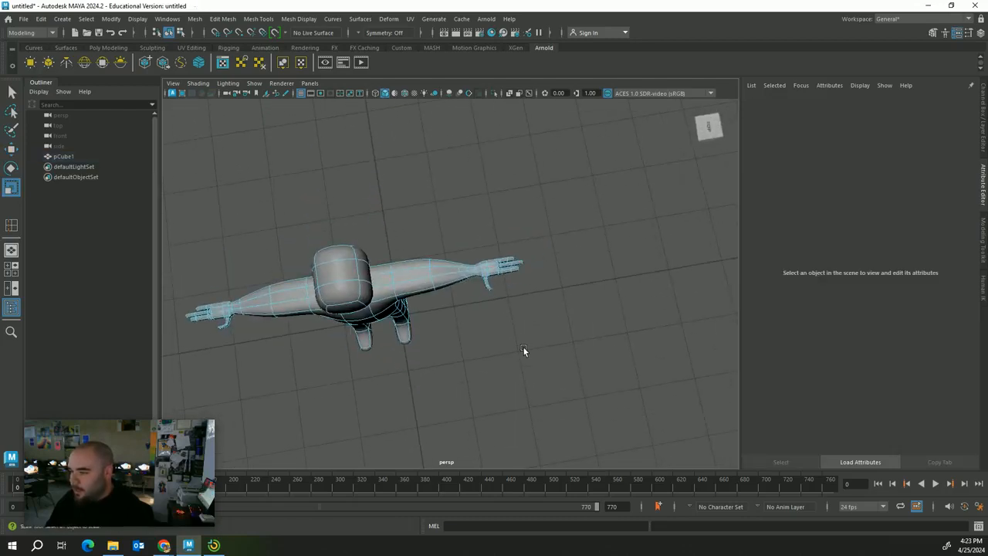
scroll(511, 354, up, 5)
drag(541, 307, 491, 290)
key(e)
key(w)
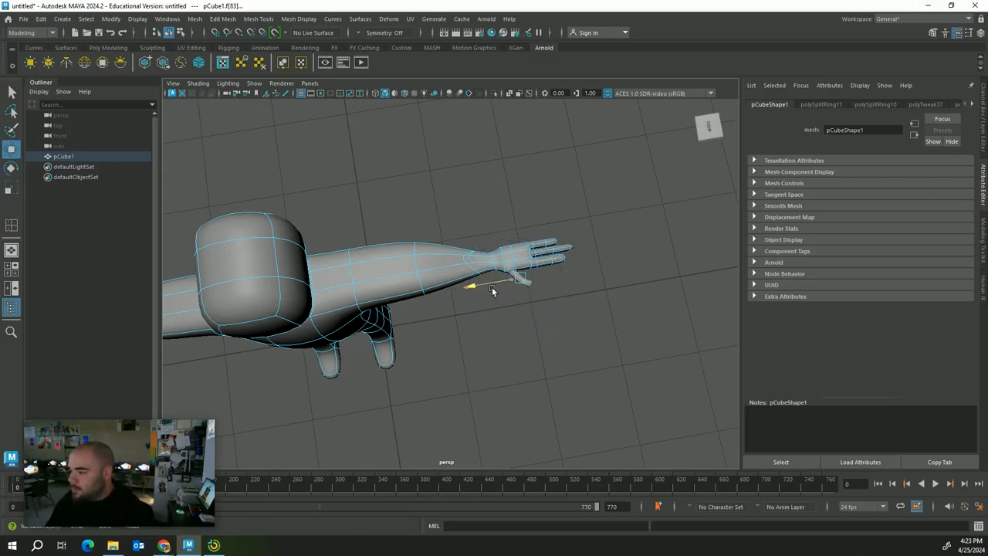
scroll(486, 347, down, 5)
Rotate and move the other hand's thumb-tip face to match the first thumb
click(485, 352)
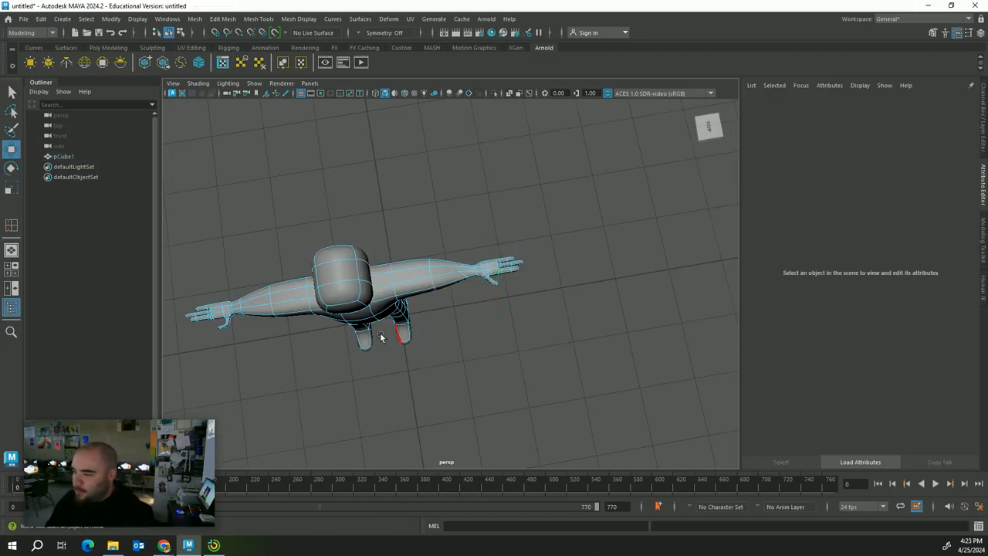
alt+middle_drag(381, 337, 460, 345)
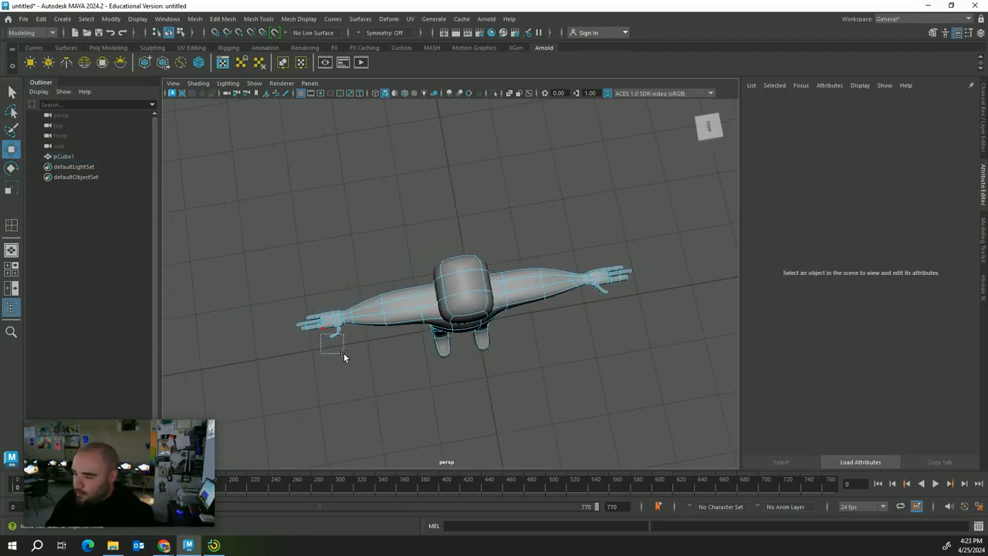
drag(344, 352, 341, 353)
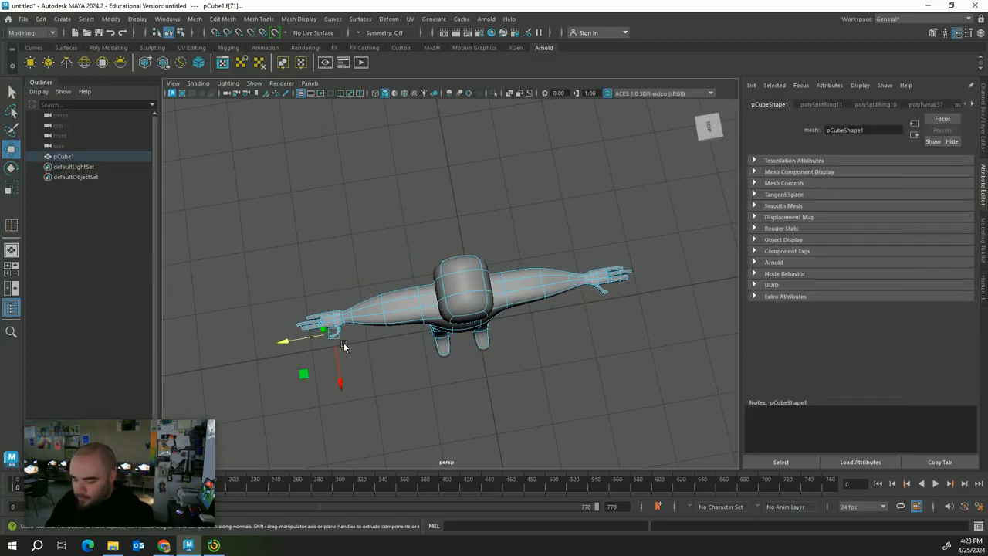
key(e)
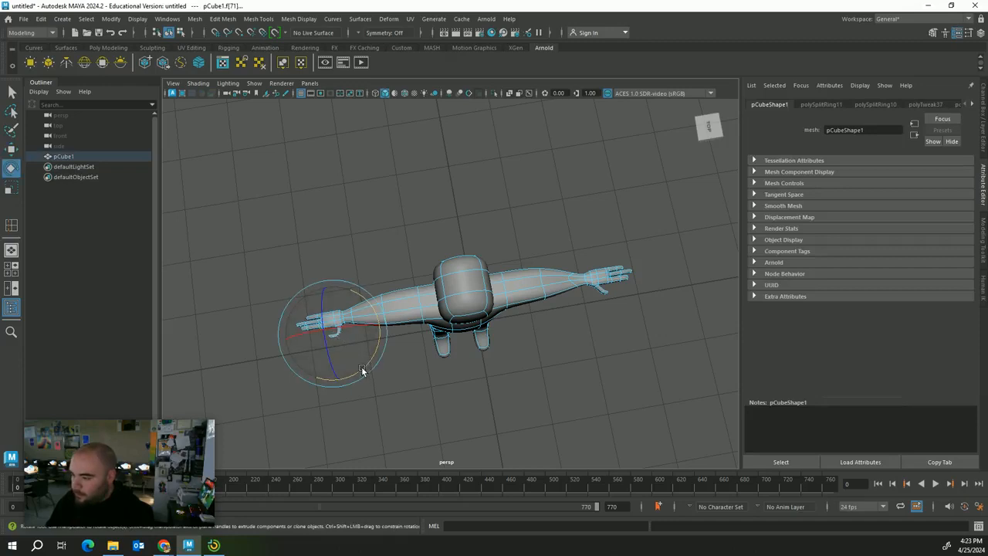
key(w)
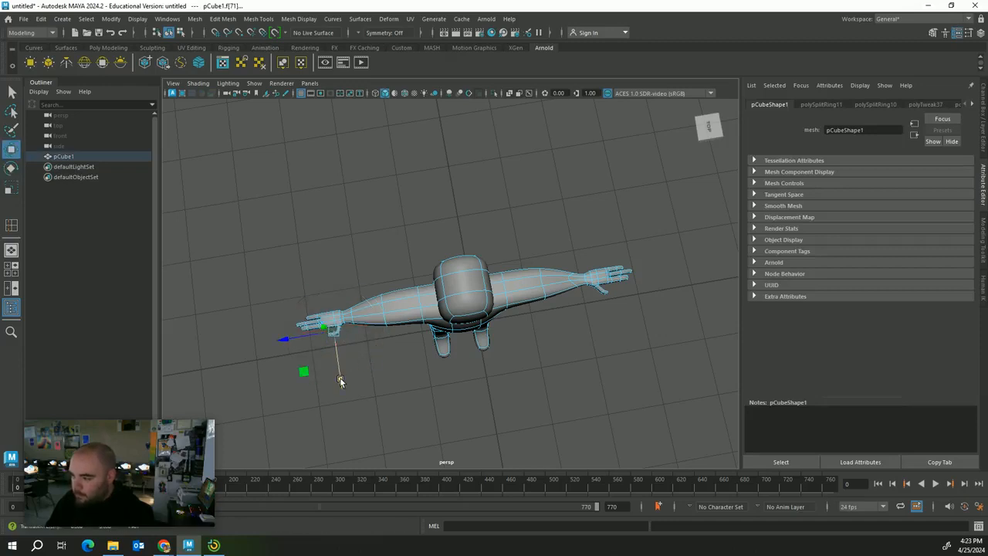
click(339, 381)
Select the face rings around both upper arms and scale them
alt+drag(340, 381, 385, 374)
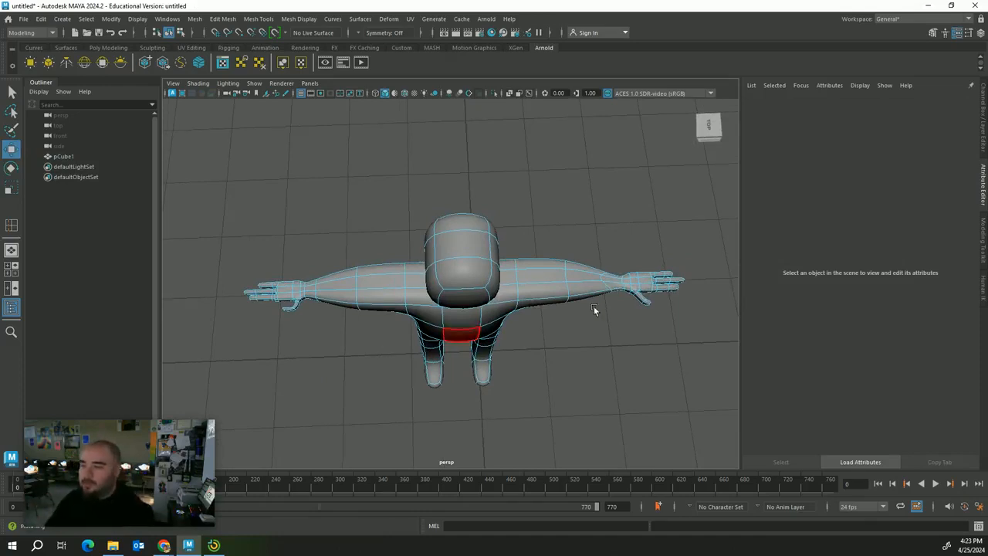
alt+drag(613, 332, 533, 361)
drag(370, 285, 380, 359)
key(r)
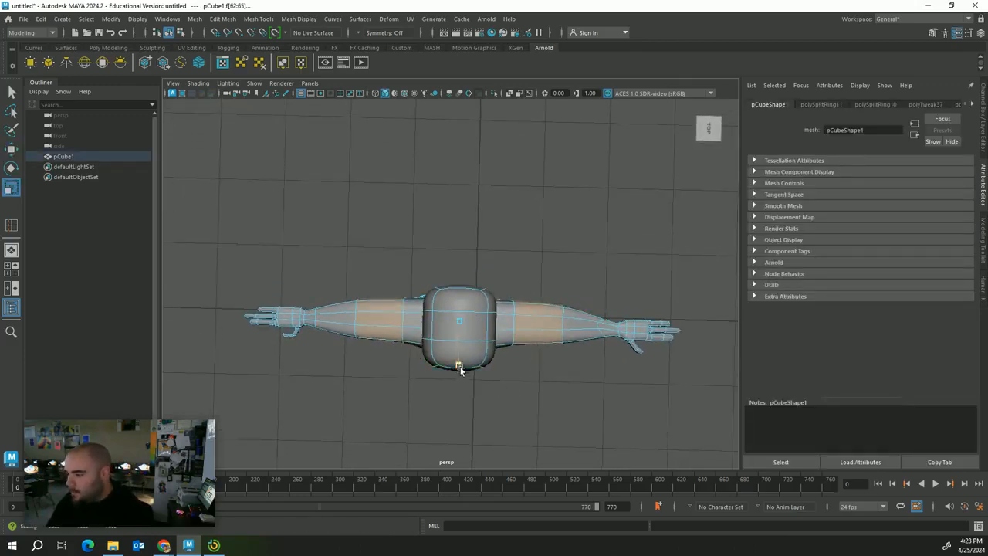
click(520, 220)
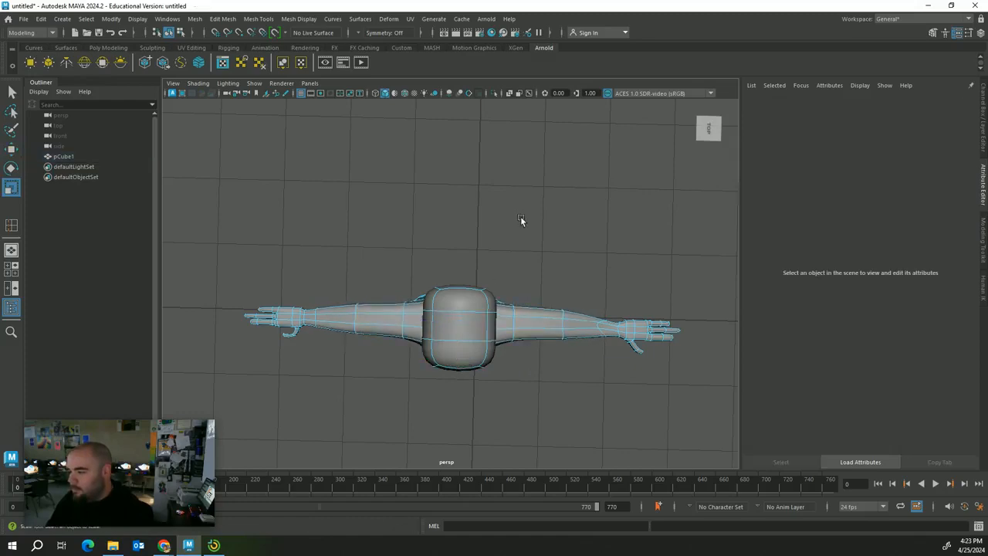
Orbit to an eye-level front view and return the mesh to object mode
alt+drag(590, 251, 607, 185)
alt+drag(595, 310, 563, 305)
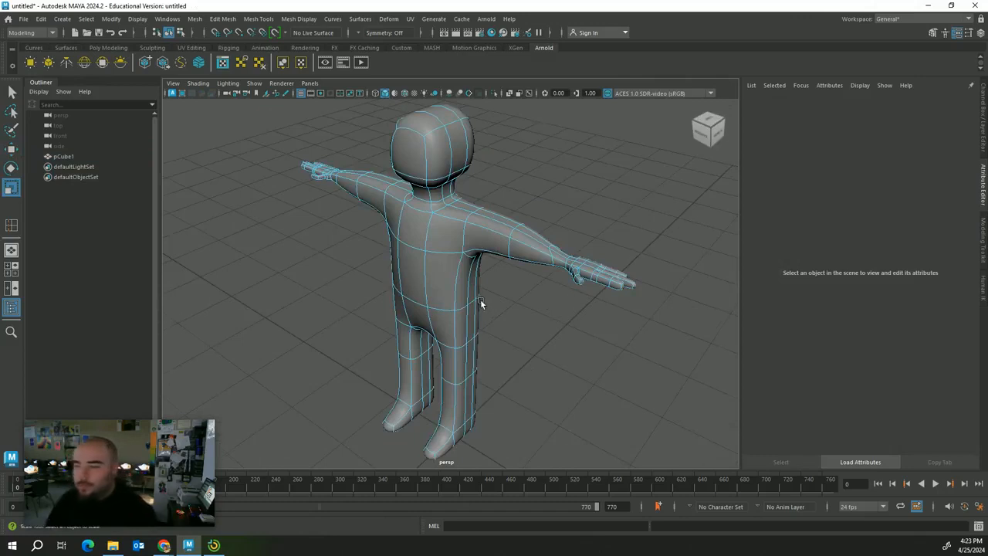
alt+drag(480, 299, 519, 274)
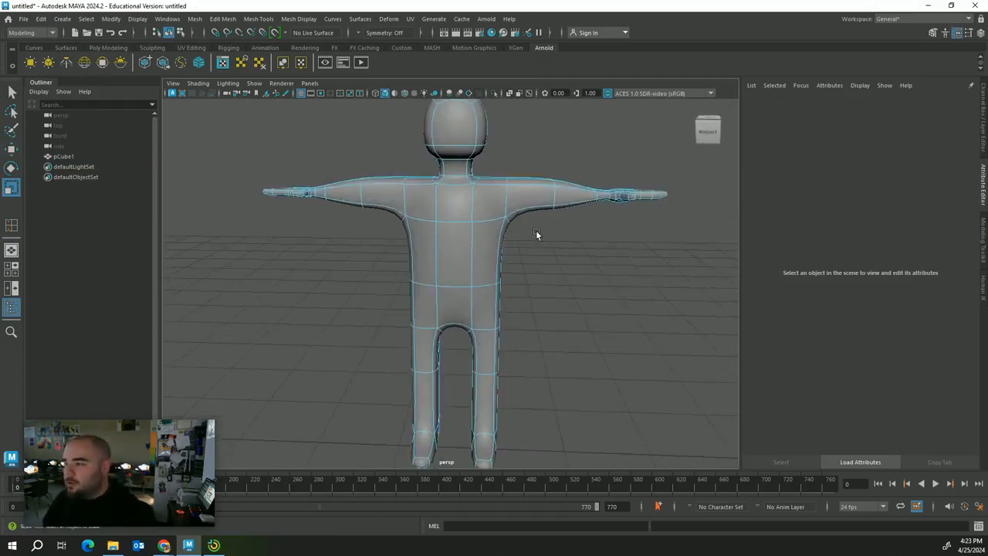
right_drag(499, 223, 495, 192)
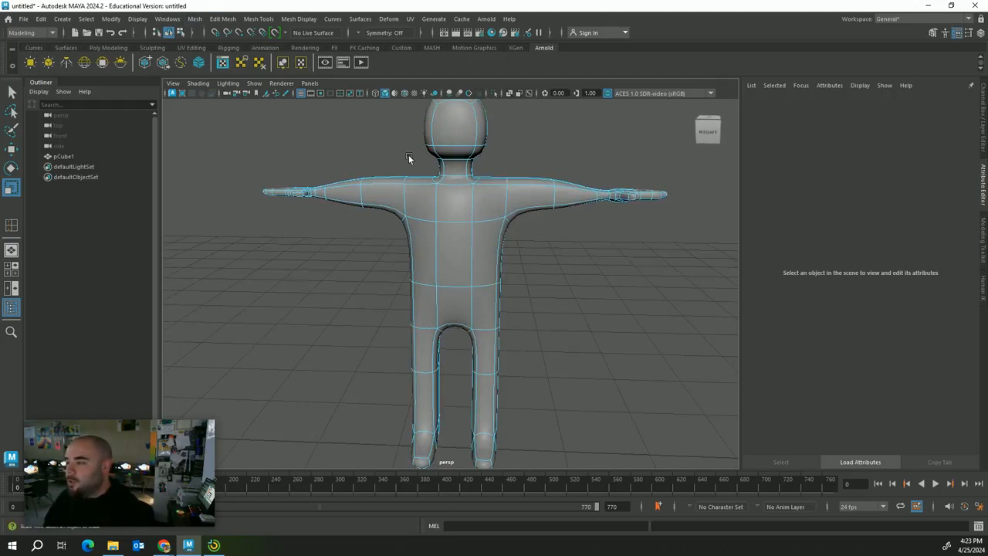
right_drag(452, 159, 455, 139)
click(196, 18)
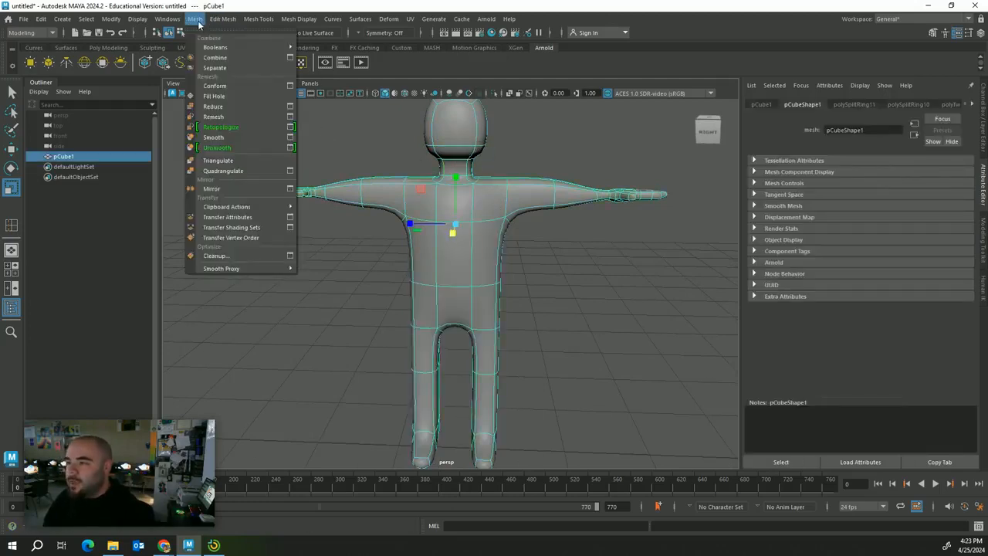
Apply Mesh > Smooth to the character with 3 divisions
click(246, 137)
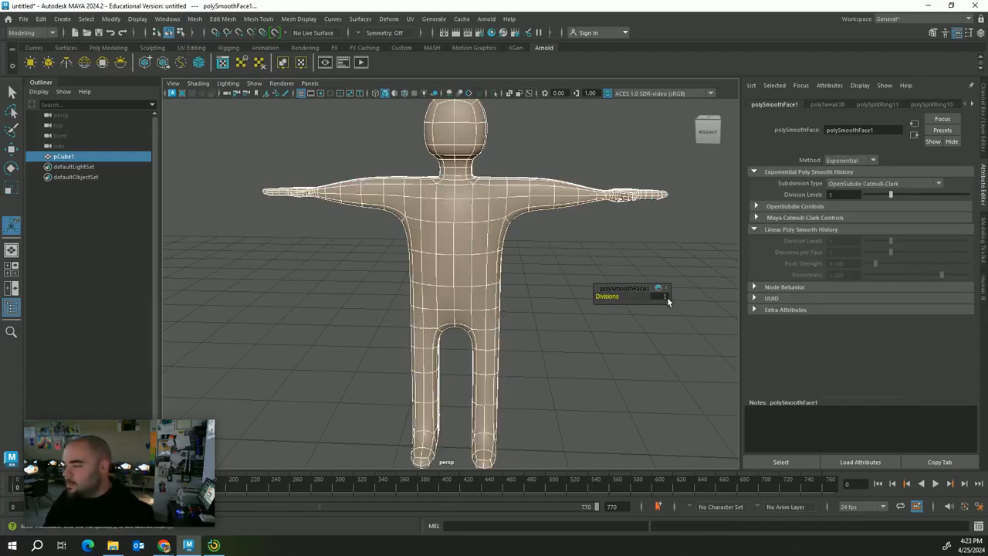
text(3)
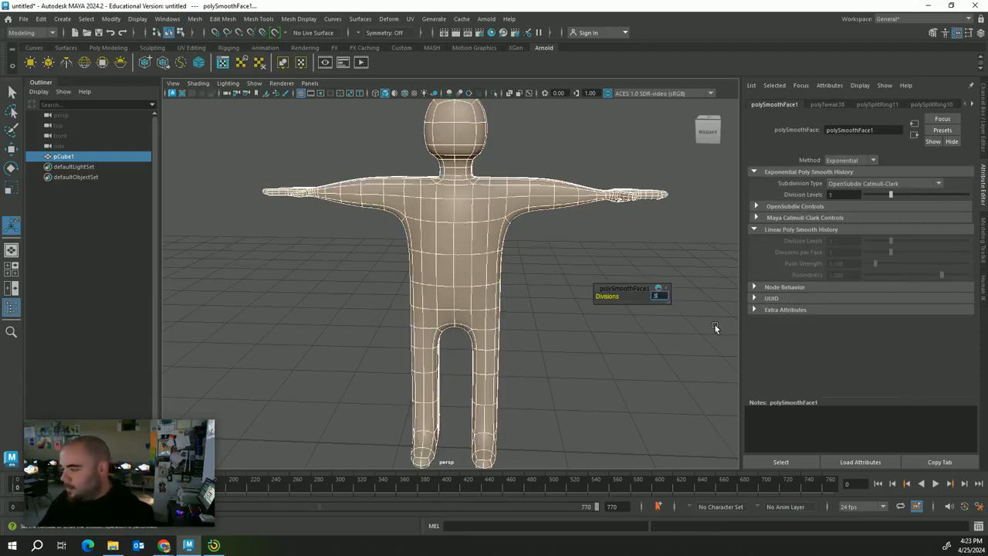
key(Return)
Switch the smoothed character mesh to face selection mode
scroll(491, 299, up, 2)
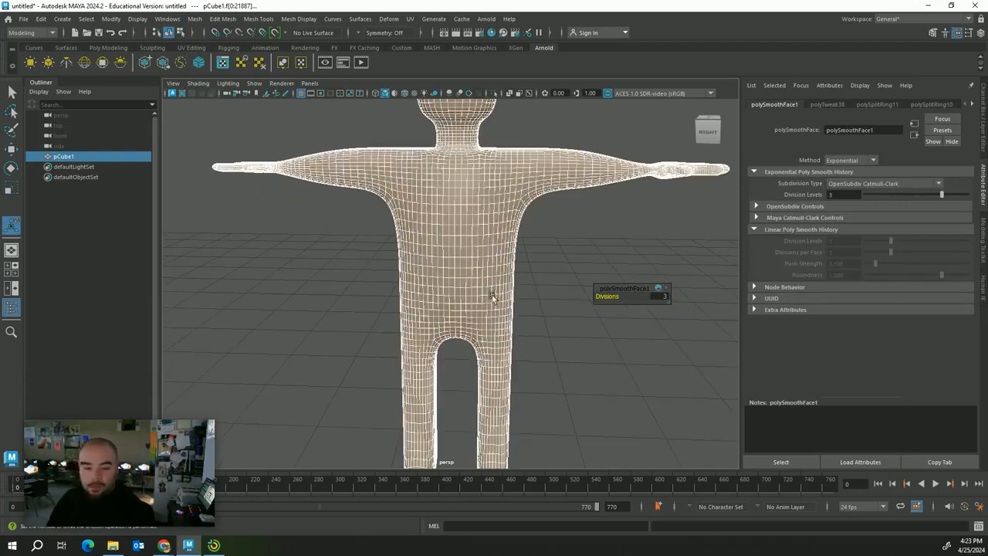
right_drag(492, 289, 482, 251)
click(528, 232)
click(484, 228)
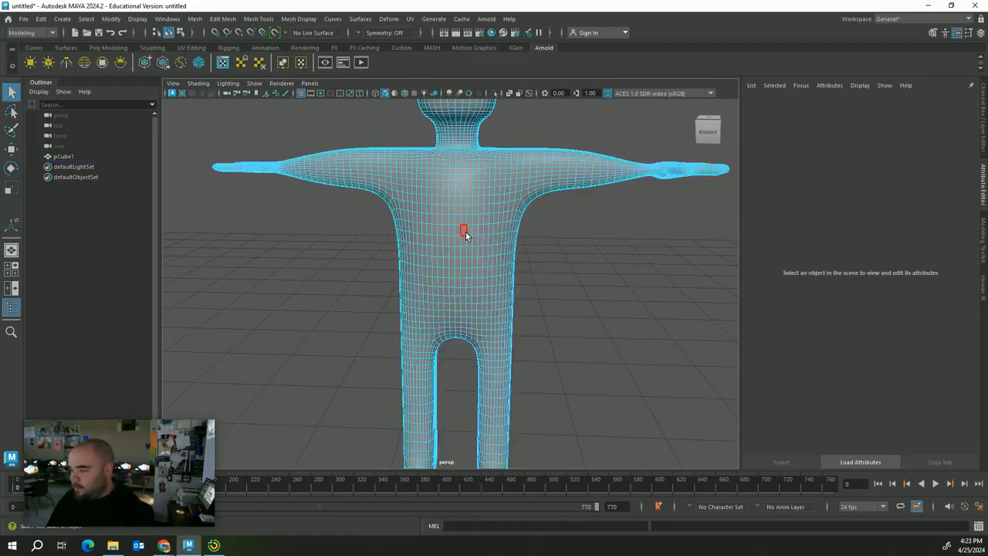
Turn on Soft Select, size its falloff on the chest, and select a chest face
key(b)
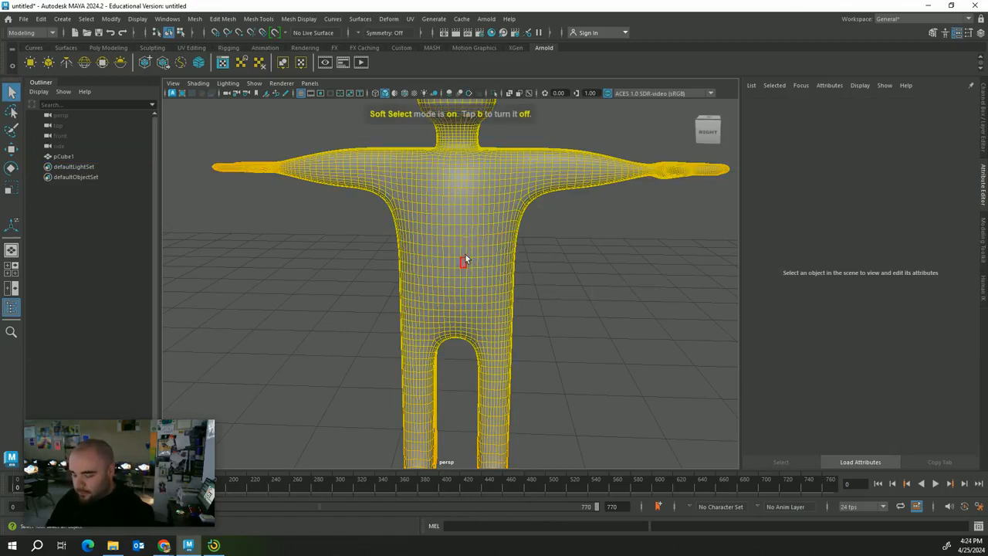
drag(427, 237, 481, 257)
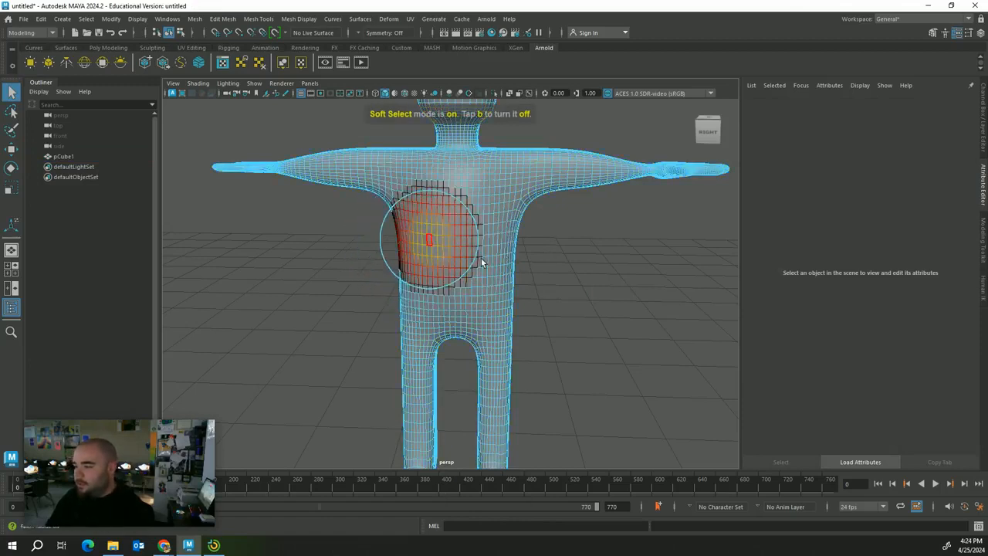
click(455, 241)
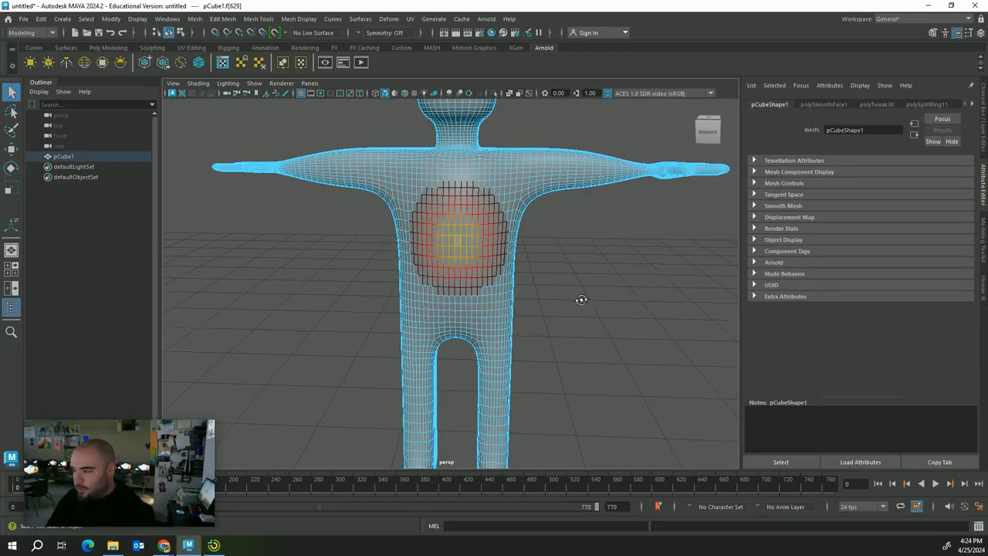
alt+drag(581, 299, 432, 283)
key(w)
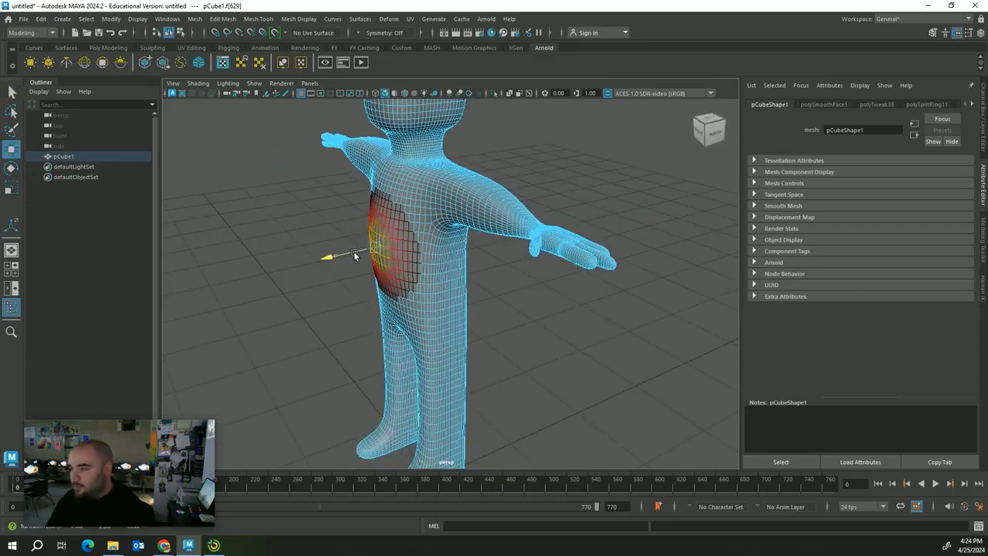
Soft-select both hips and pull them outward
alt+drag(450, 264, 415, 285)
click(425, 283)
shift+click(423, 293)
click(563, 279)
alt+drag(559, 278, 471, 255)
Soft-select both shoulders and shift them slightly outward
click(406, 173)
alt+drag(506, 185, 475, 168)
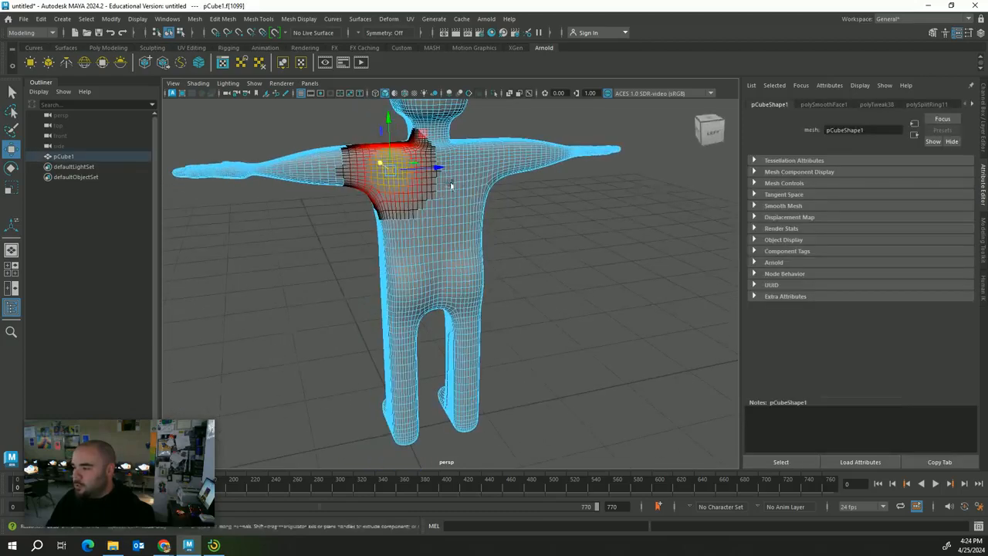
shift+click(475, 168)
alt+drag(489, 205, 548, 223)
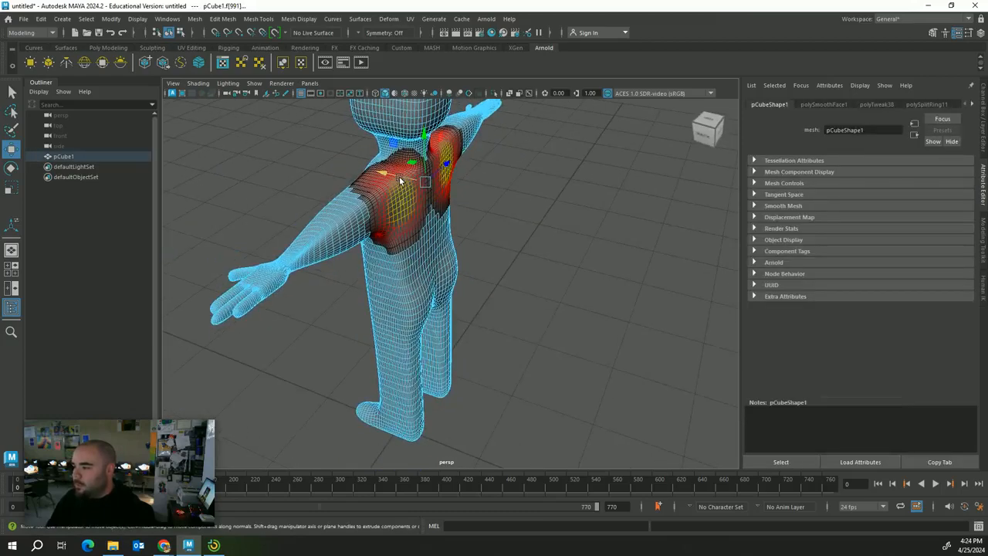
drag(404, 180, 407, 182)
alt+drag(421, 220, 558, 262)
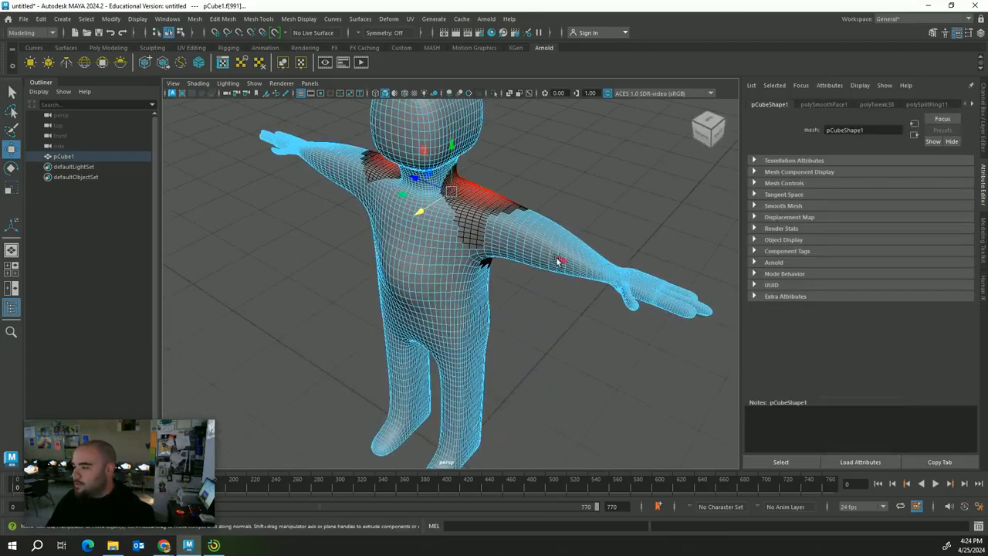
Soft-select both upper arms and push them out slightly
click(528, 250)
alt+drag(342, 198, 359, 212)
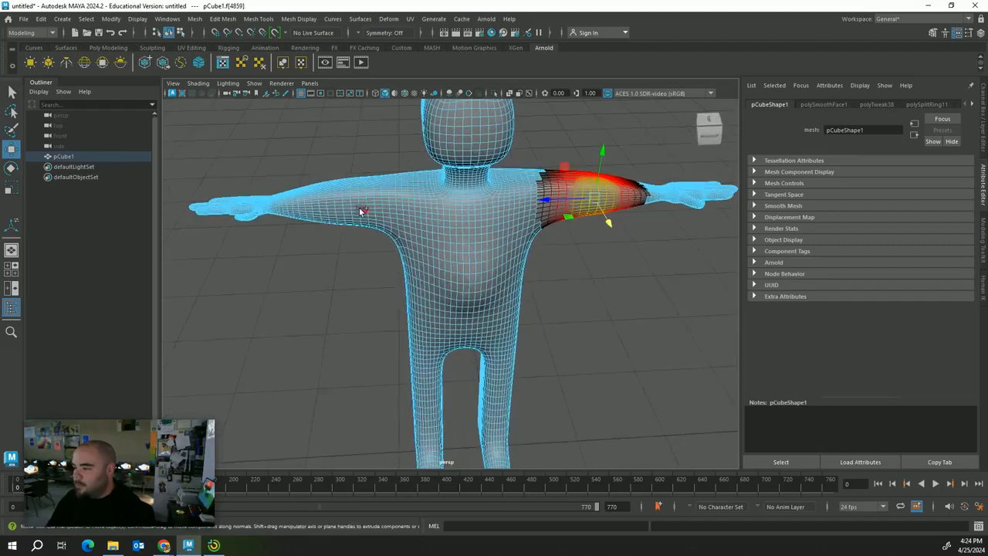
shift+click(349, 212)
drag(478, 227, 479, 230)
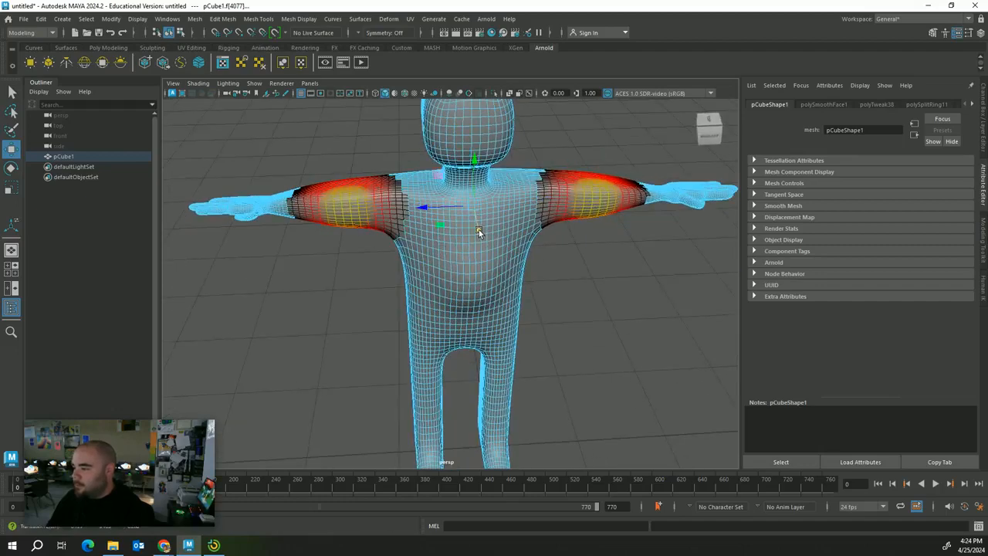
click(630, 306)
alt+drag(630, 306, 618, 393)
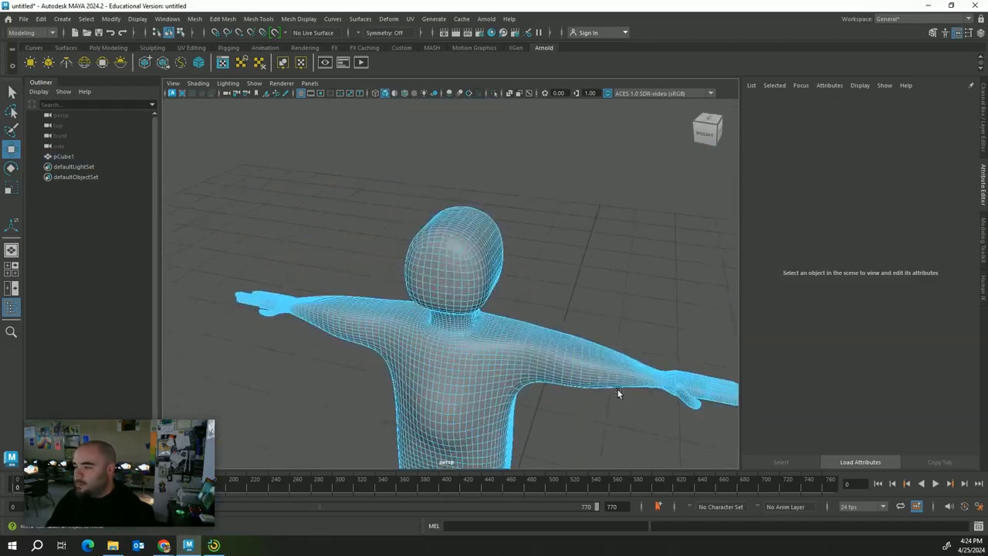
Soft-select faces on the front of the head
click(452, 228)
click(488, 244)
click(472, 141)
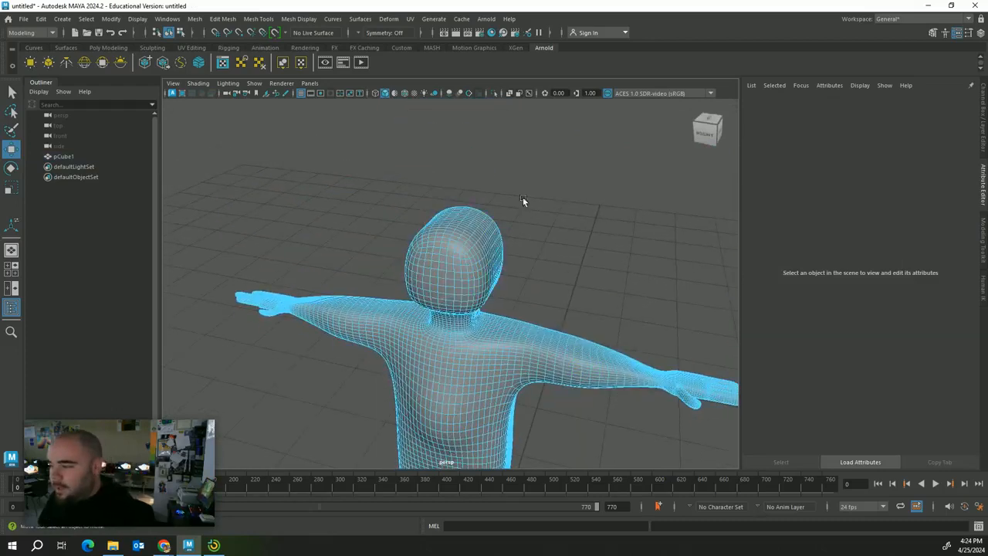
click(428, 270)
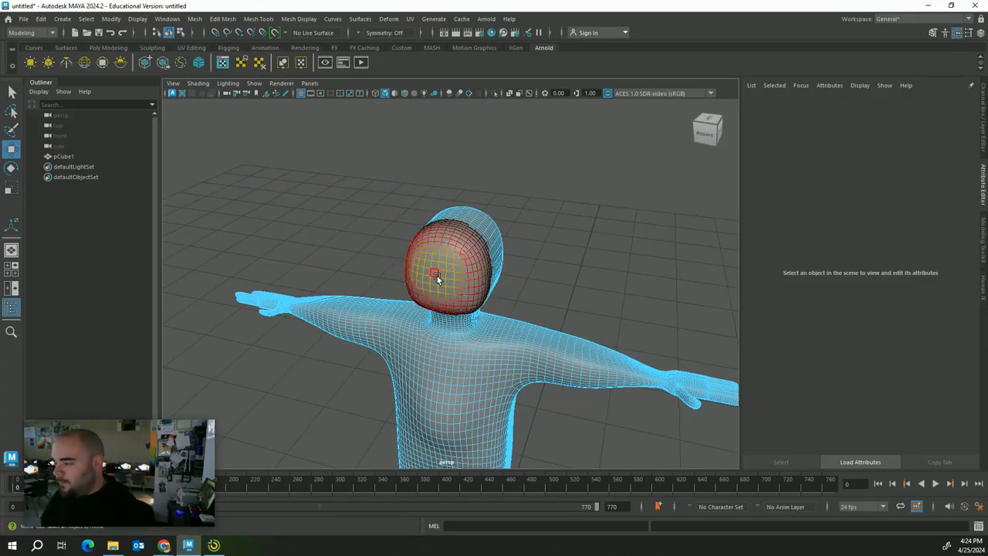
Shrink the soft-selection falloff to a small patch and pick the nose face
key(b)
drag(441, 277, 435, 284)
click(436, 282)
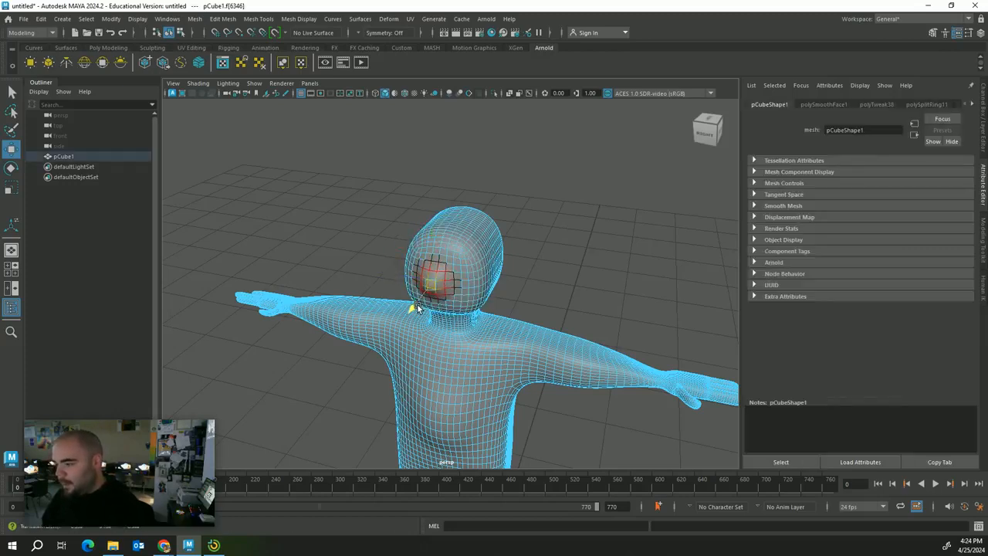
click(610, 292)
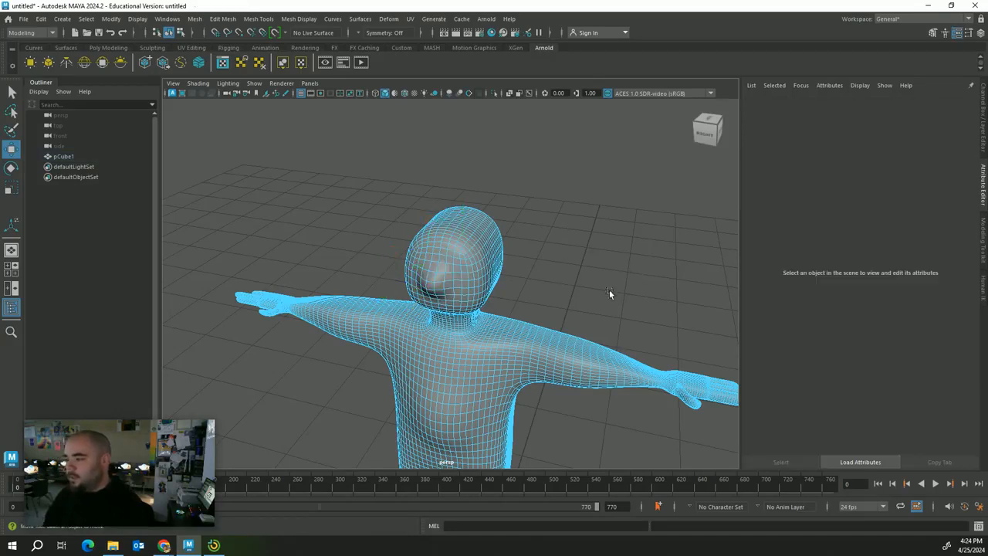
right_drag(453, 245, 455, 270)
click(455, 269)
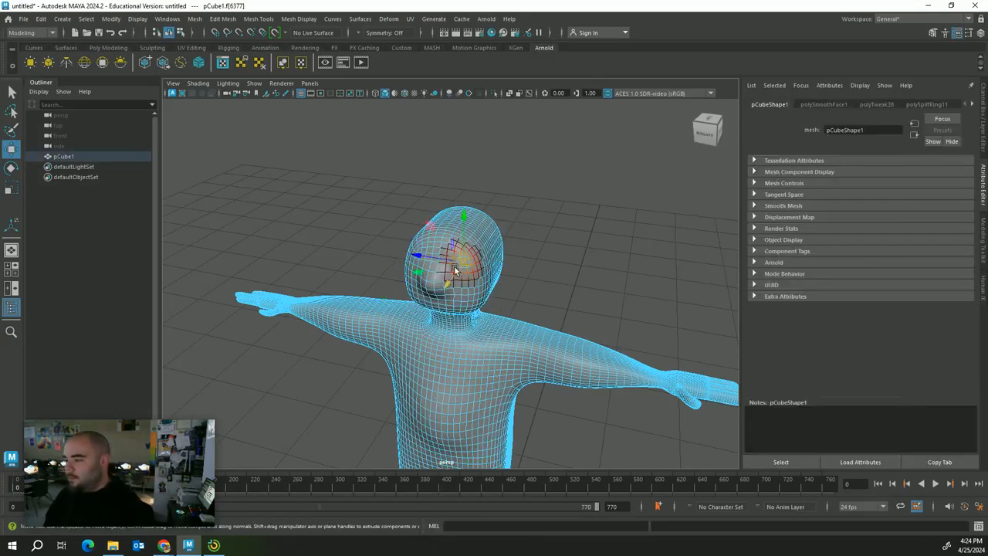
click(543, 232)
click(457, 266)
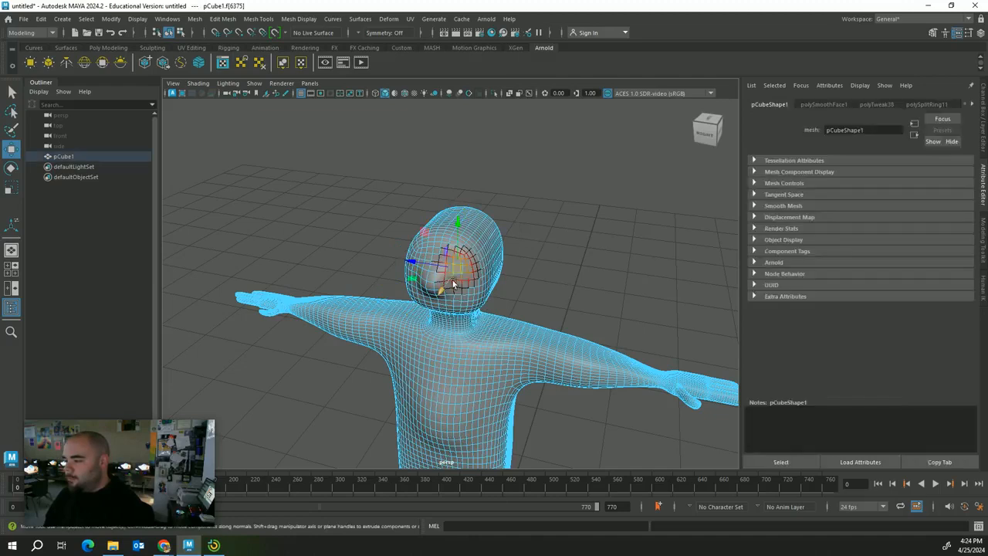
Select and shape the lower head faces to form the chin
alt+drag(539, 299, 628, 265)
click(465, 264)
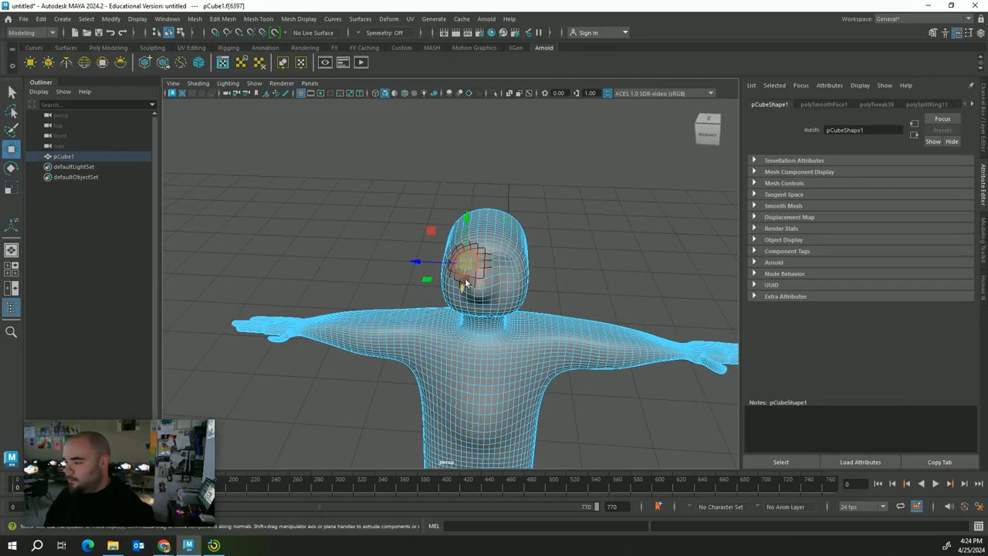
alt+drag(613, 260, 600, 196)
click(492, 232)
alt+drag(492, 231, 543, 248)
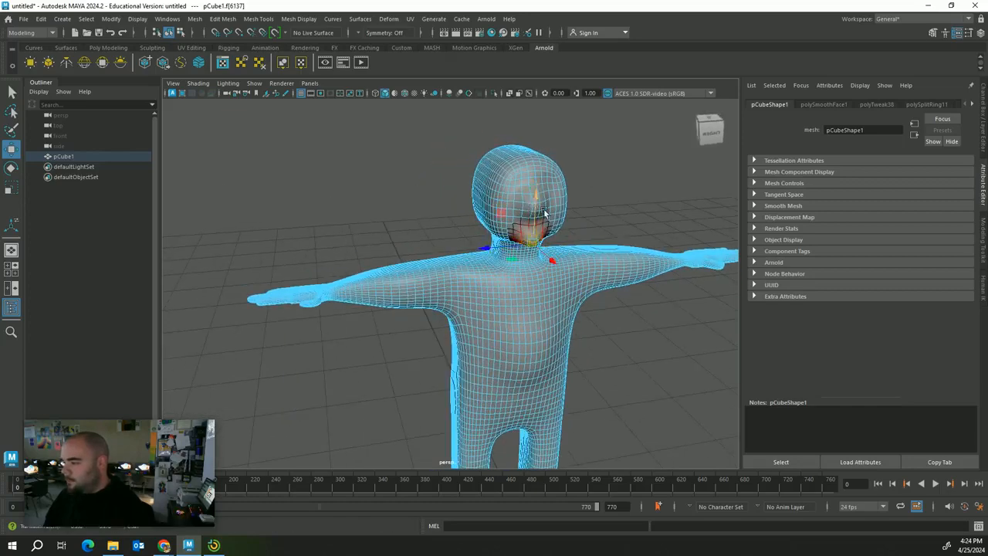
click(637, 201)
Return the character to object mode and deselect it
right_click(569, 204)
right_drag(573, 204, 620, 188)
click(622, 167)
mouse_move(624, 170)
alt+mouse_down()
mouse_move(633, 185)
mouse_move(557, 180)
mouse_move(624, 177)
alt+mouse_up()
Frame the character from slightly above and select the whole mesh
alt+right_drag(624, 178, 602, 272)
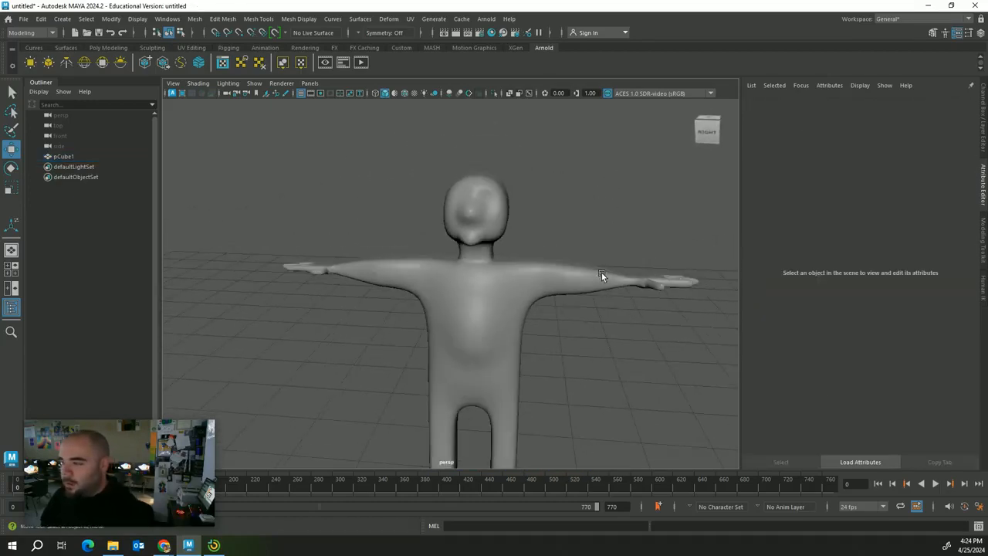
alt+drag(579, 345, 586, 344)
scroll(586, 343, down, 4)
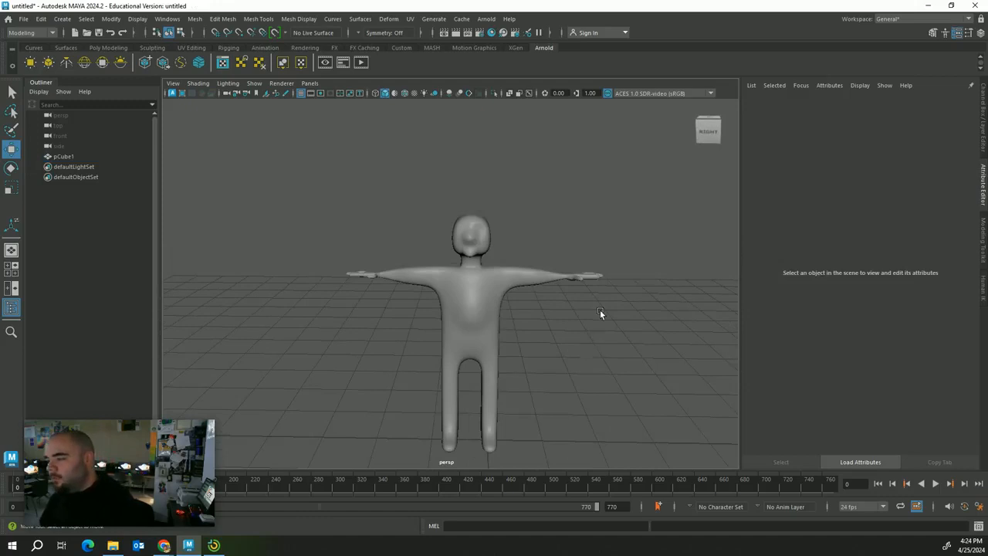
alt+middle_drag(575, 365, 552, 214)
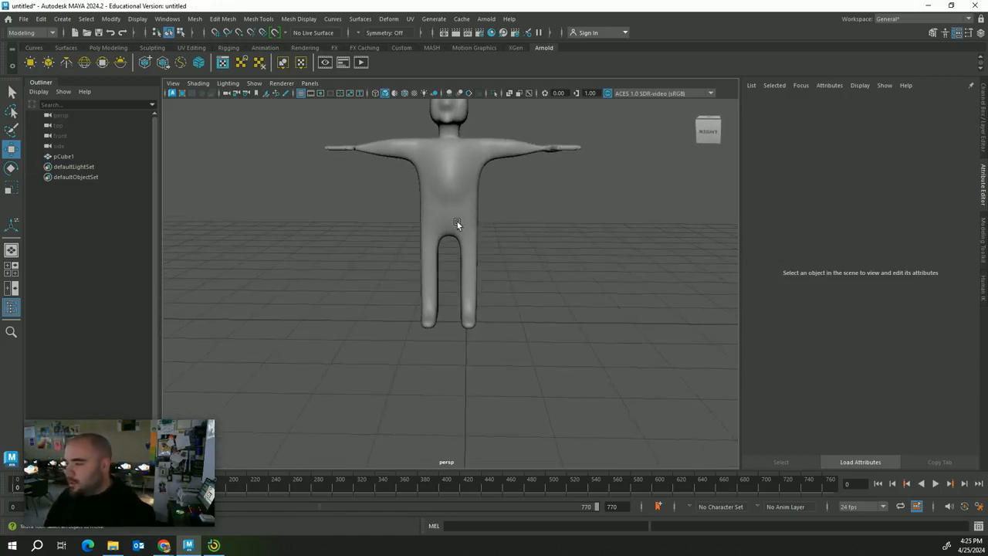
click(457, 222)
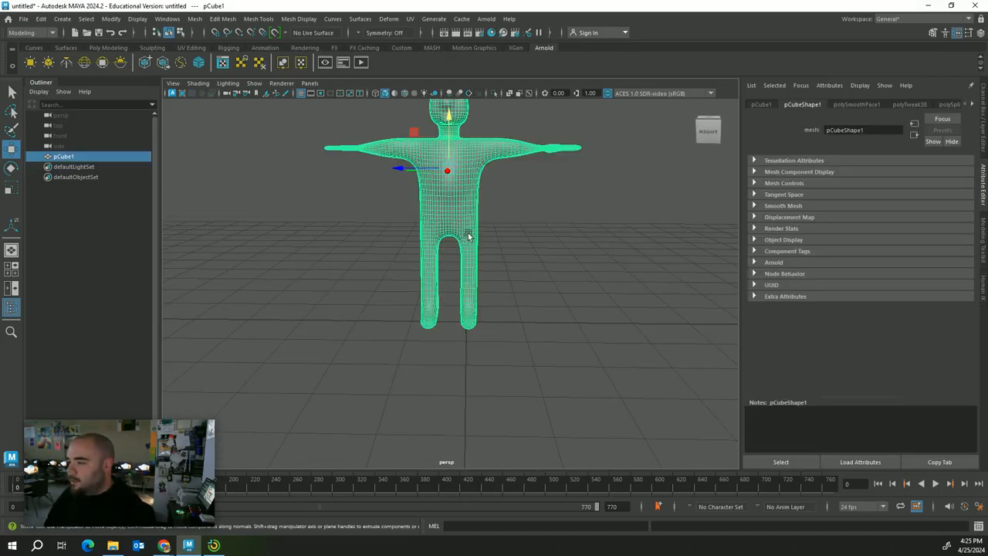
scroll(499, 307, down, 3)
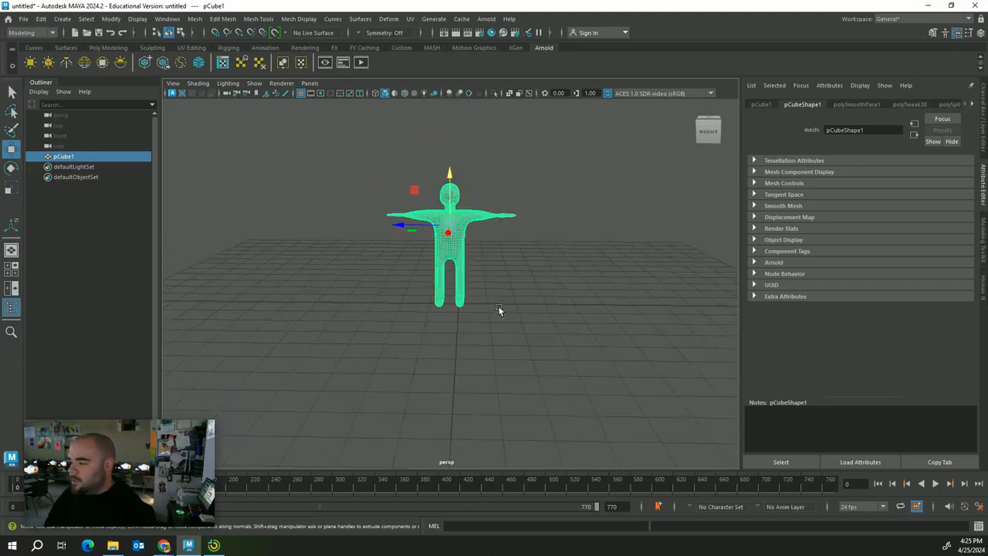
alt+drag(500, 292, 501, 297)
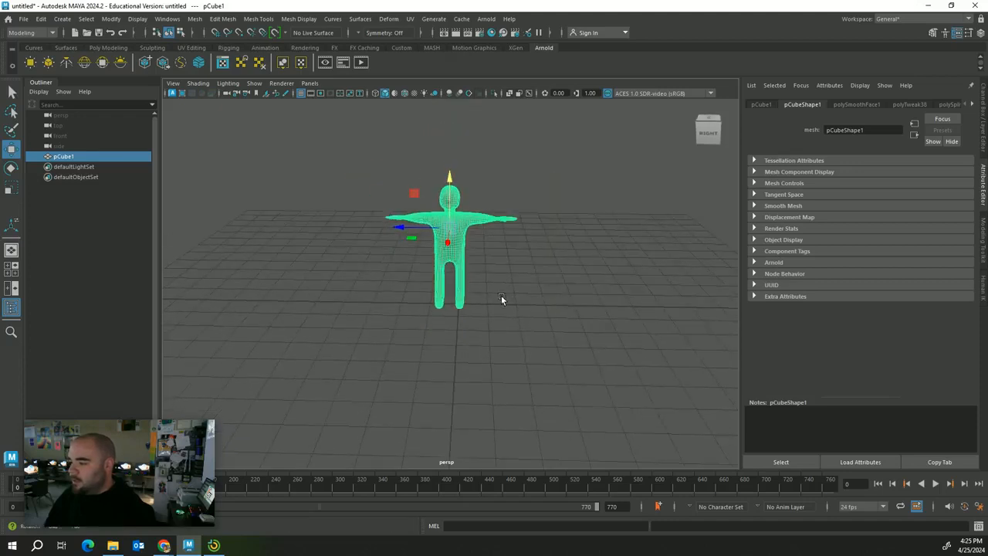
Nudge the character along its depth axis, reselect it, and show the menu sets
drag(417, 225, 426, 223)
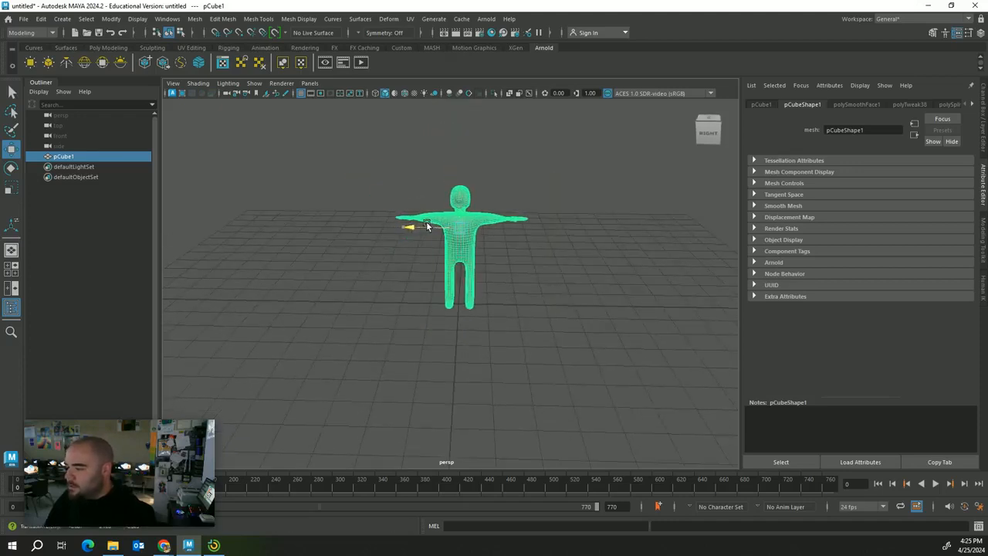
scroll(498, 388, up, 5)
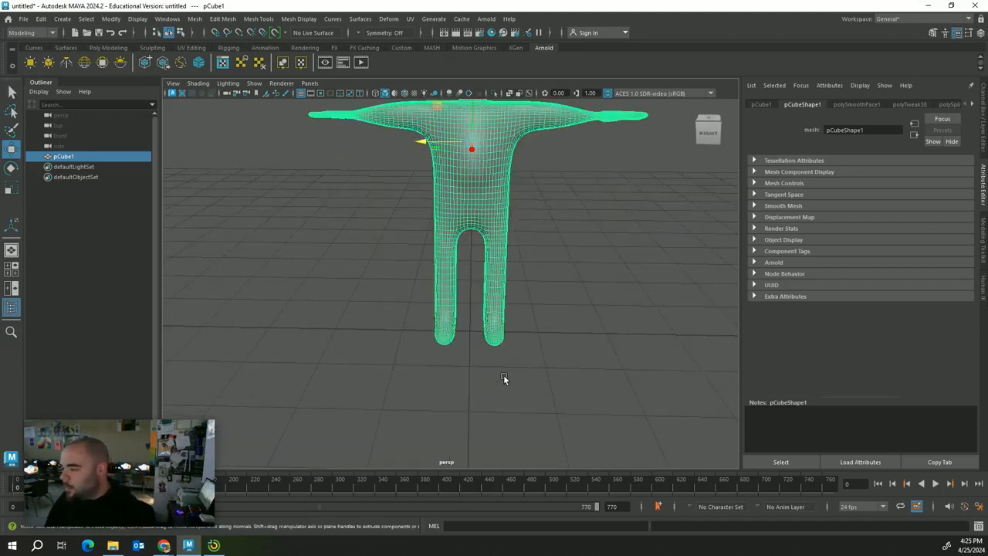
alt+drag(504, 379, 604, 337)
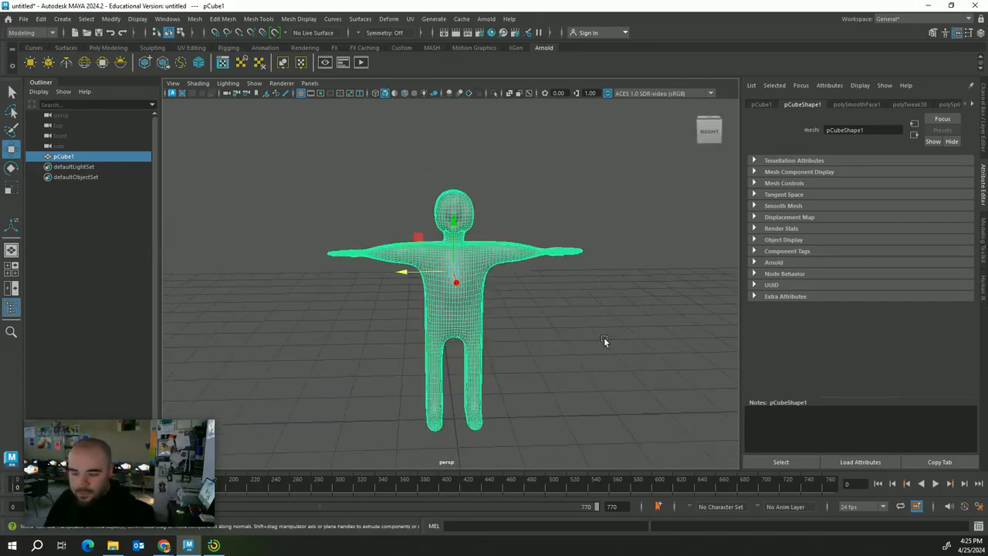
click(616, 337)
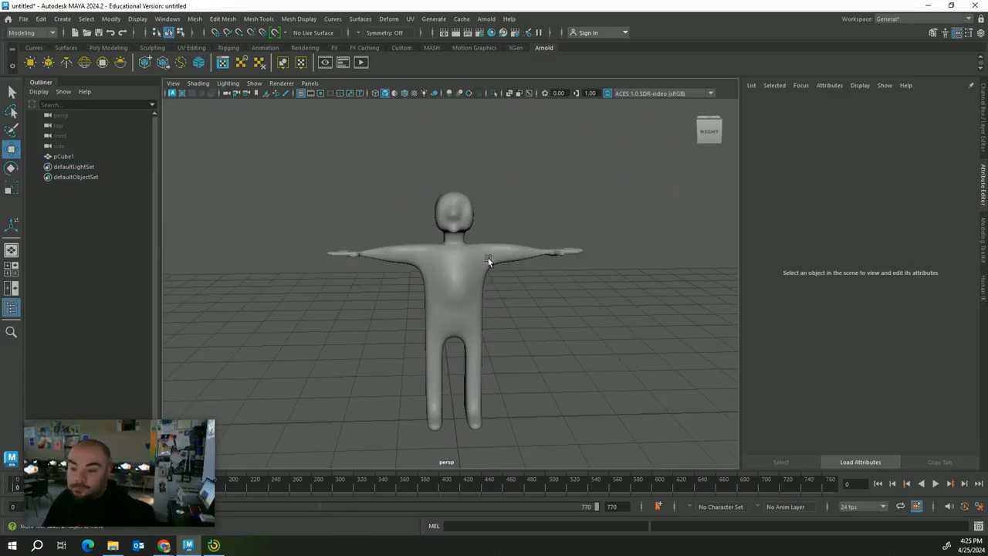
click(446, 268)
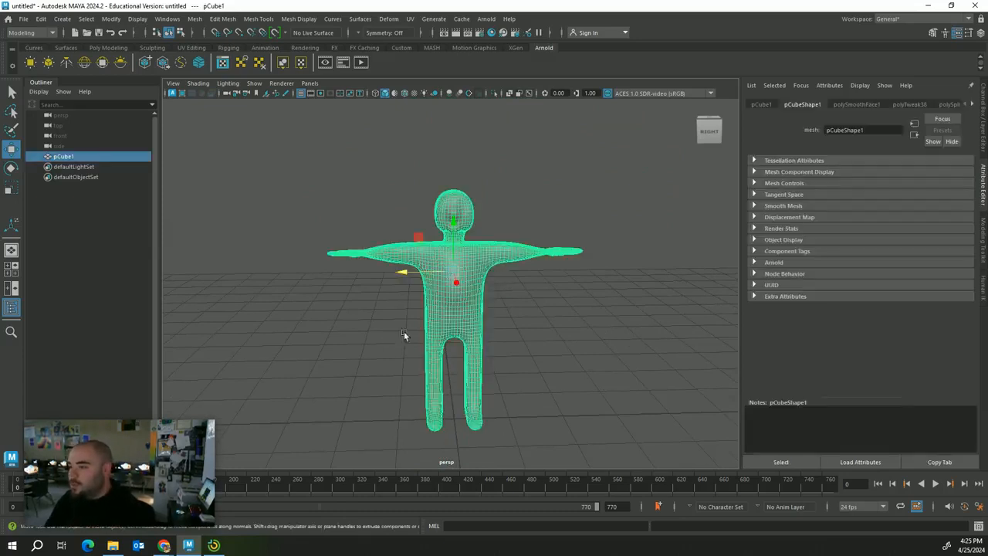
click(26, 32)
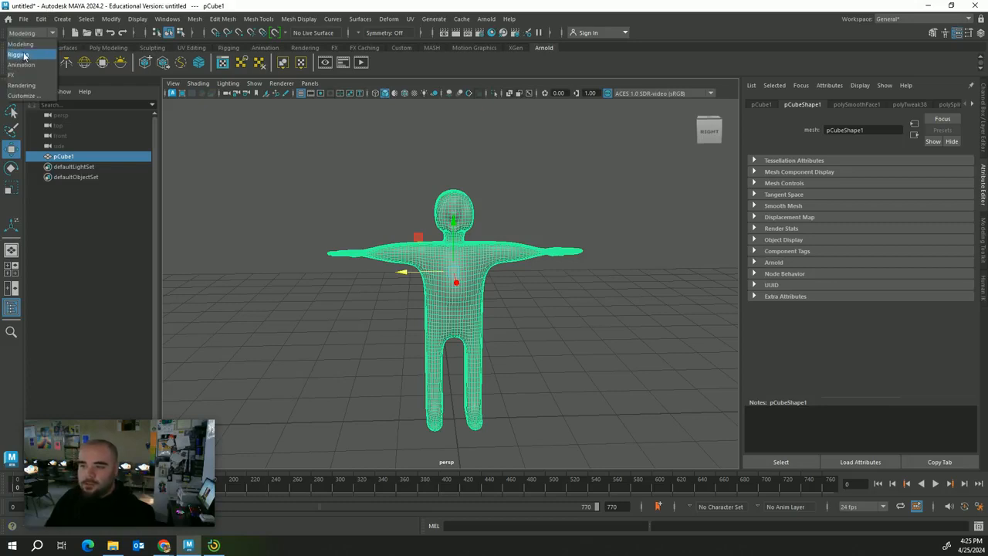
Switch to the Rigging menu set and run Quick Rig's Auto-Rig from Skeleton > HumanIK
click(24, 56)
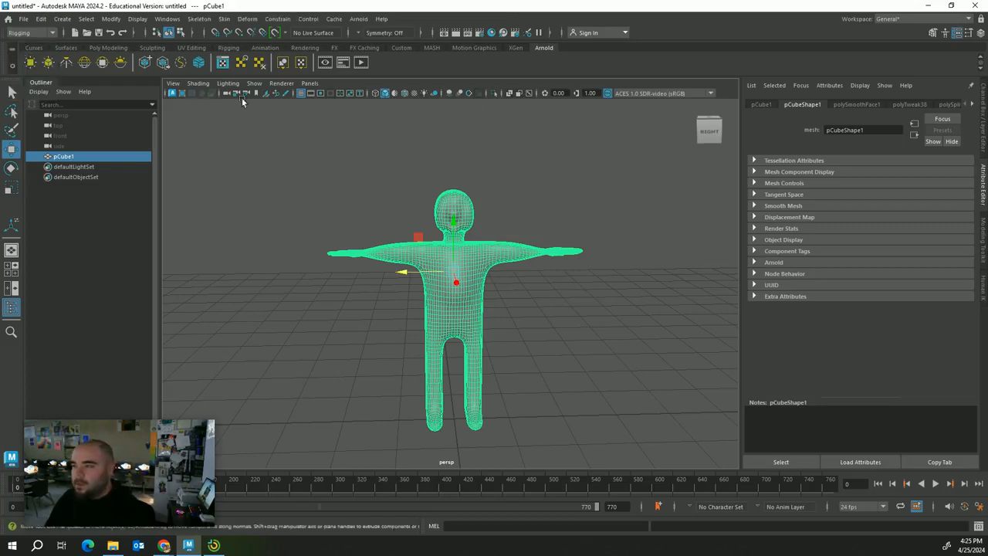
click(204, 21)
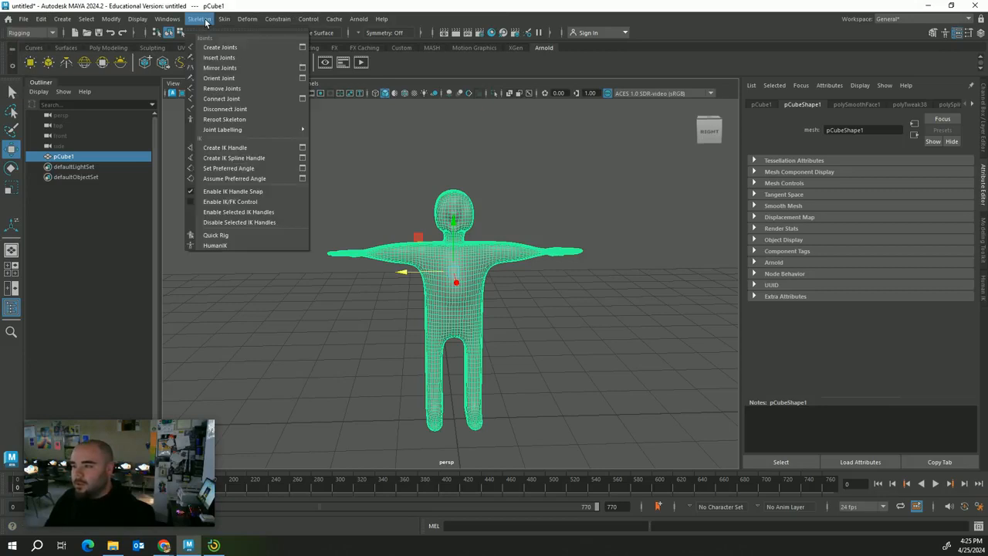
click(216, 244)
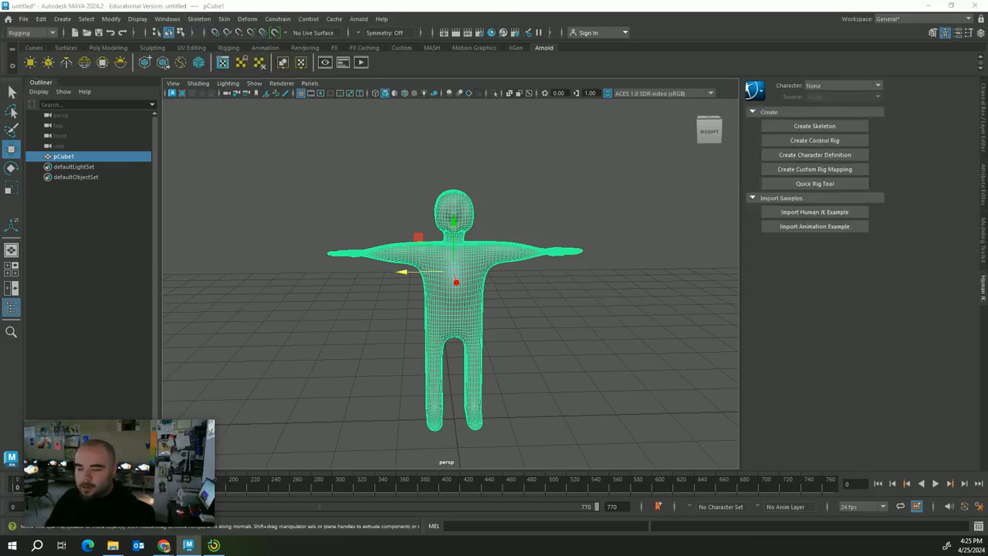
click(815, 183)
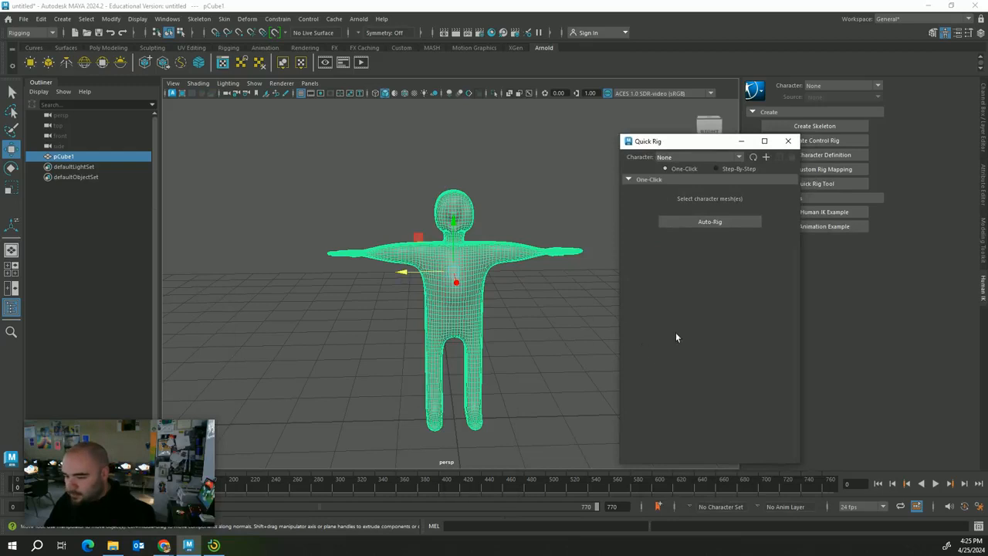
click(729, 223)
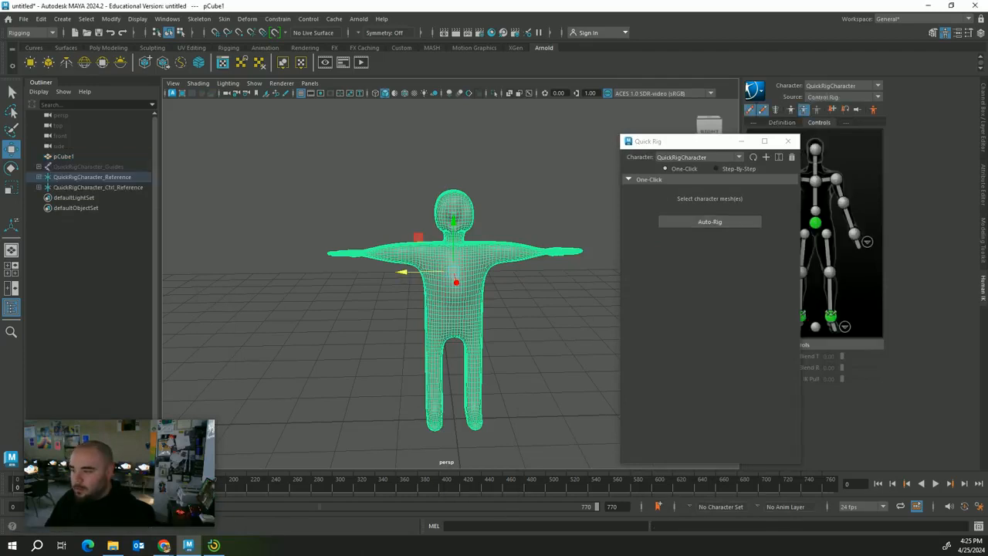
Orbit around to inspect the new rig and move the Quick Rig window aside
alt+drag(576, 225, 452, 337)
scroll(355, 376, up, 5)
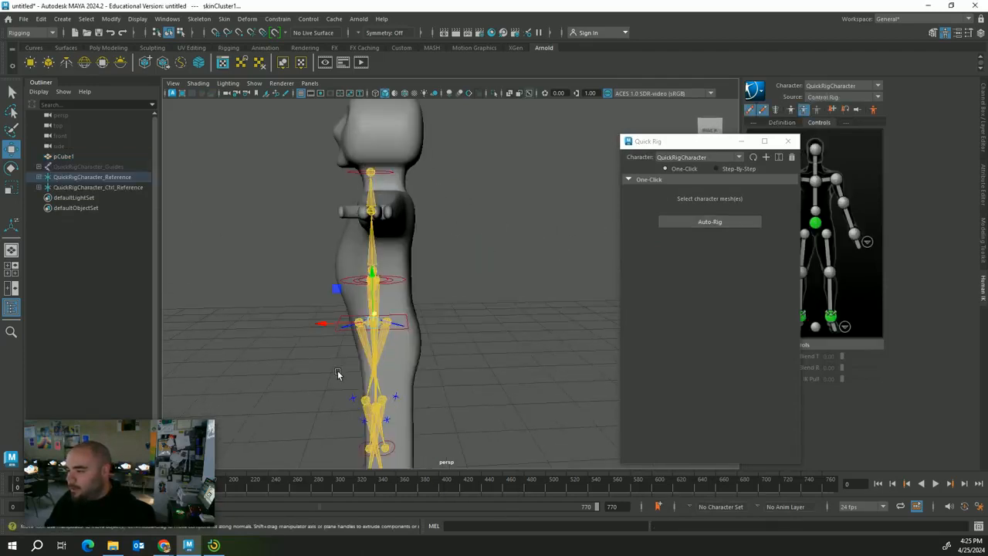
alt+drag(337, 371, 528, 311)
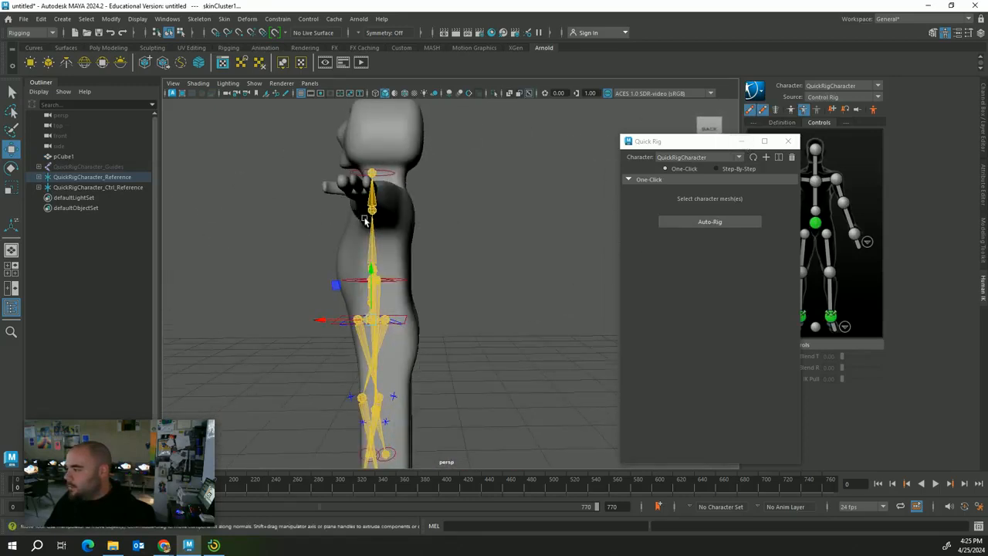
alt+drag(366, 222, 490, 214)
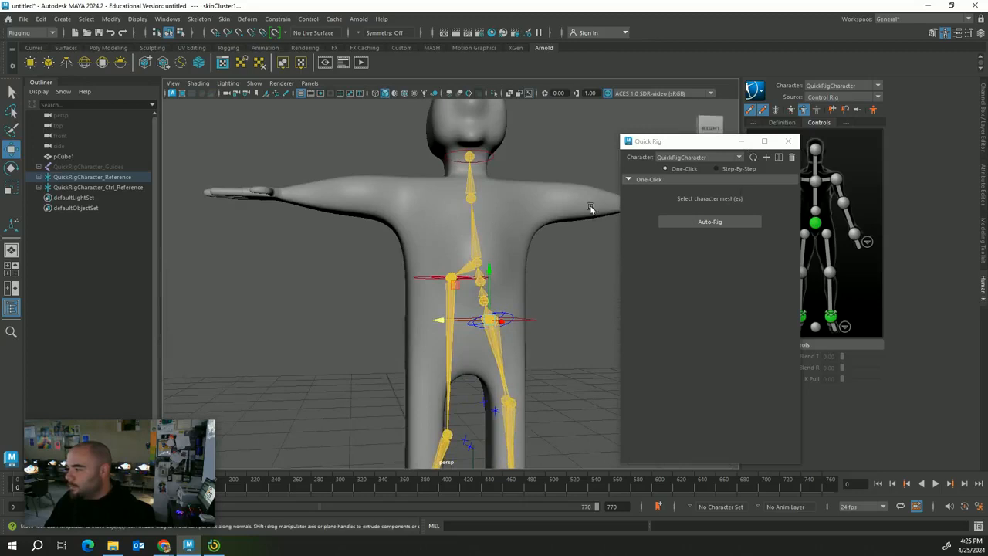
alt+drag(590, 205, 572, 217)
drag(720, 145, 816, 157)
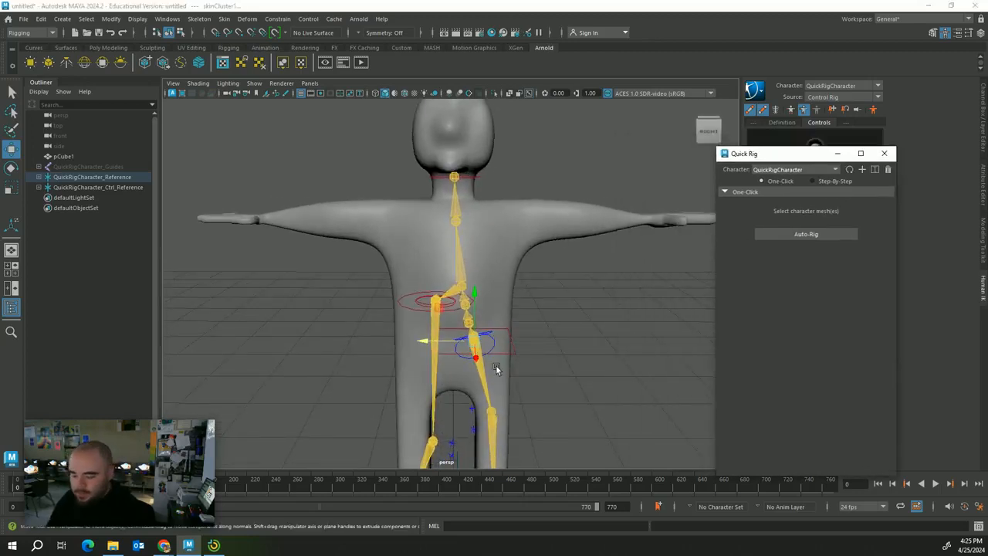
Undo, delete QuickRigCharacter_Reference and QuickRigCharacter_Guides, and close Quick Rig
key(ctrl+z)
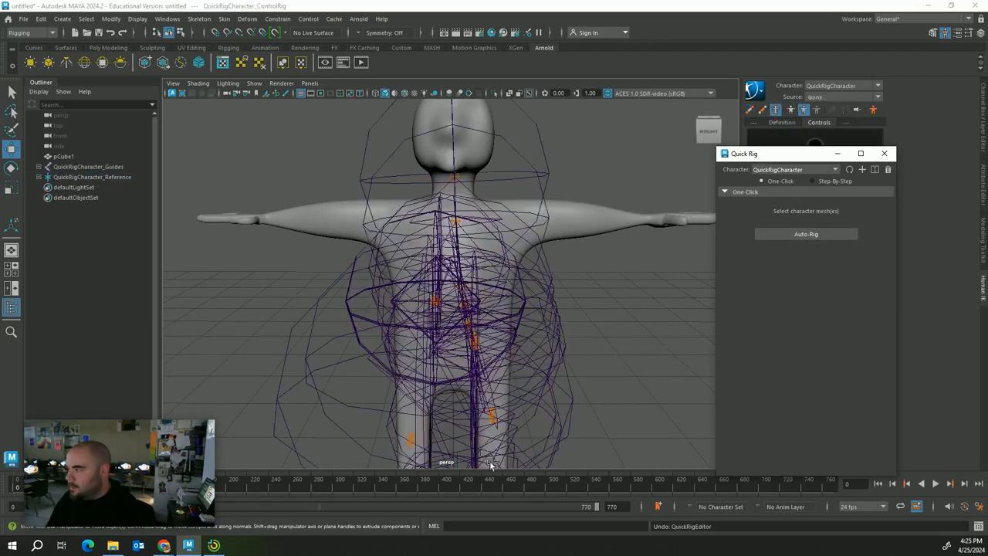
click(111, 178)
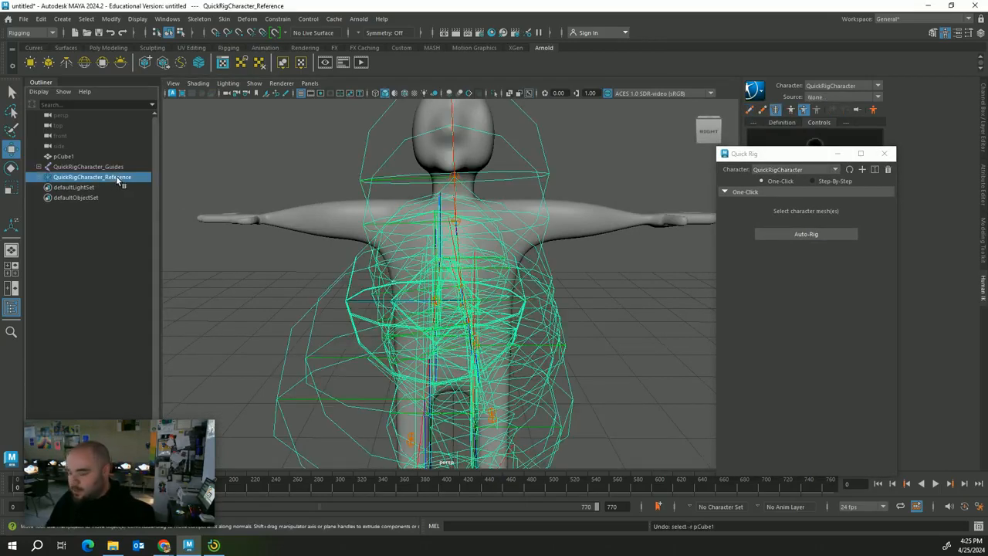
key(Delete)
click(84, 167)
key(Delete)
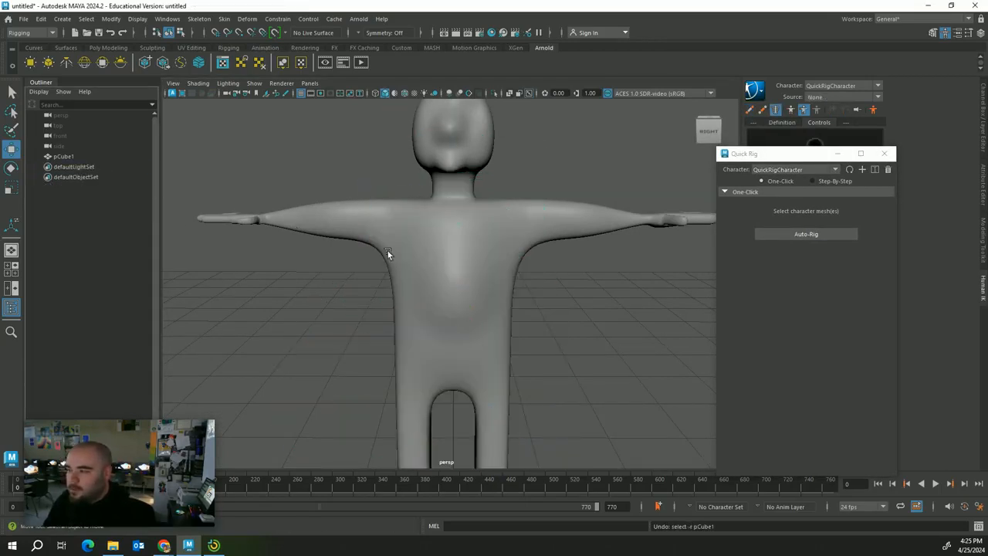
click(885, 154)
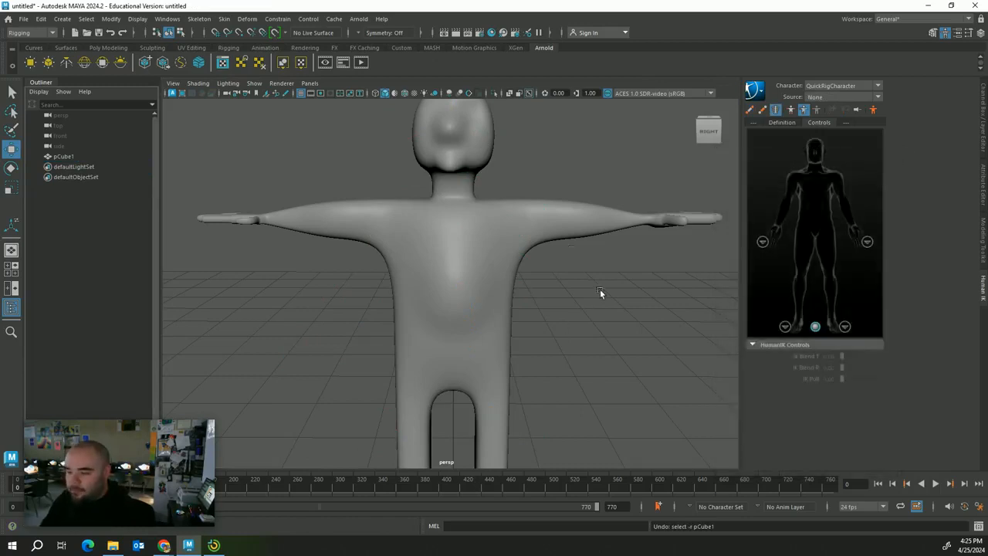
Rotate the character mesh to face the front camera
scroll(595, 286, down, 5)
click(444, 274)
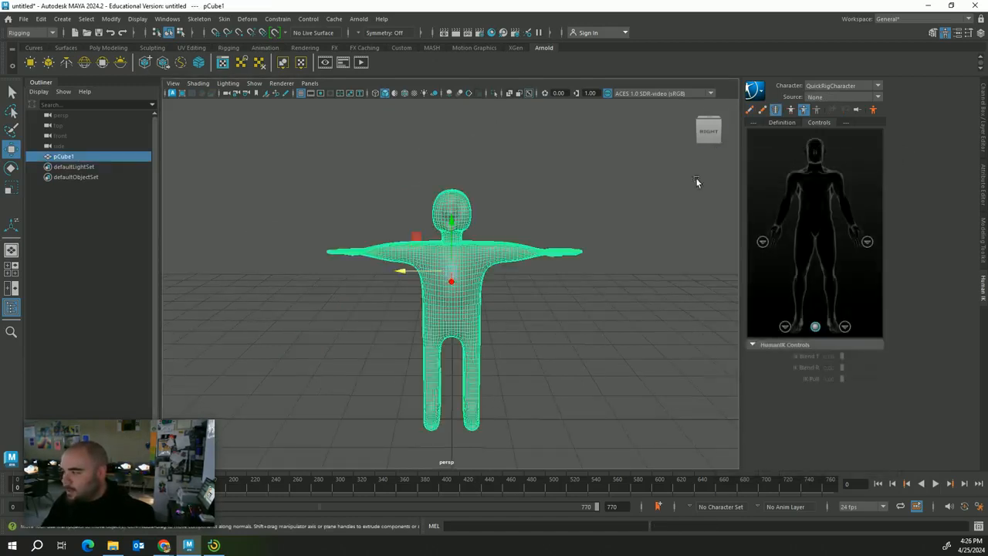
click(728, 129)
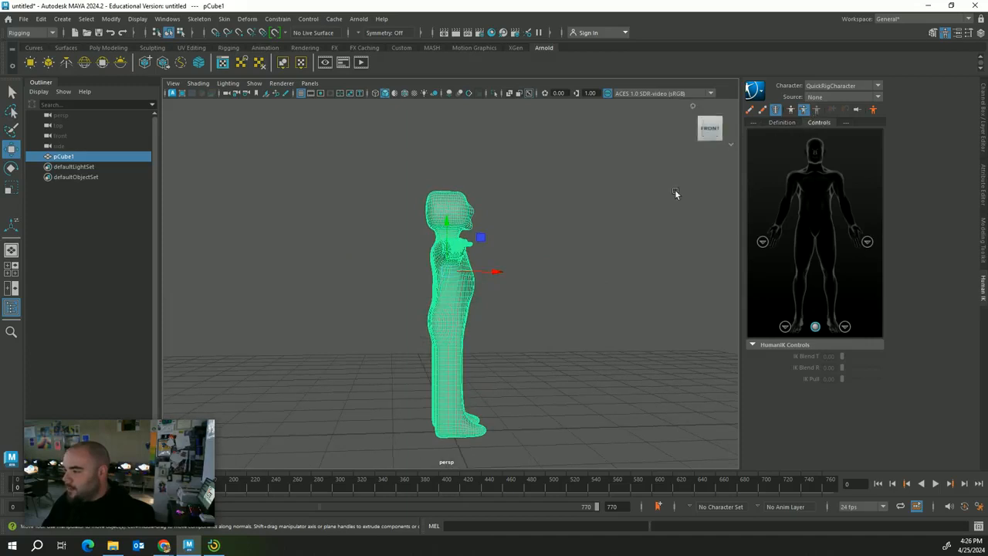
key(e)
mouse_move(469, 280)
mouse_down()
mouse_move(401, 285)
mouse_move(457, 270)
mouse_up()
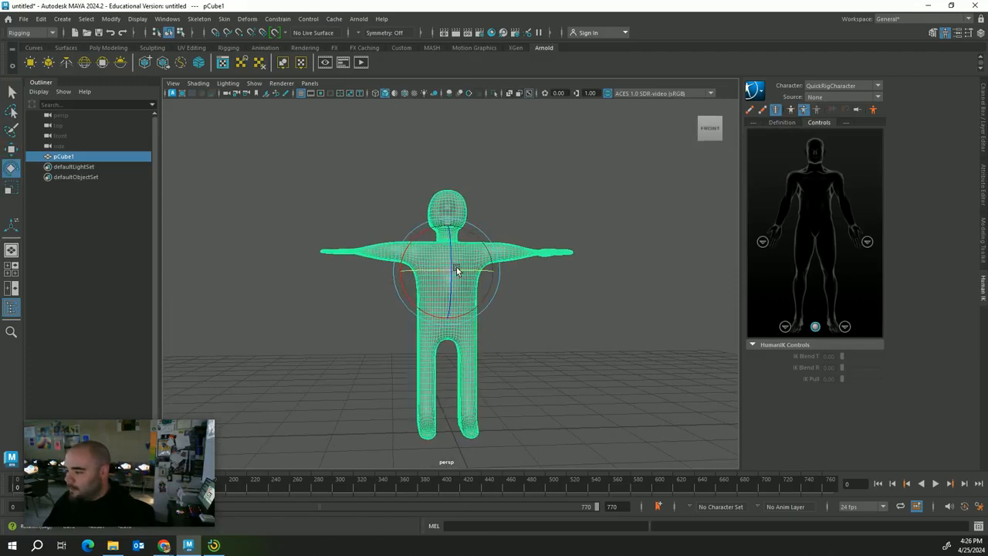
middle_drag(552, 336, 567, 365)
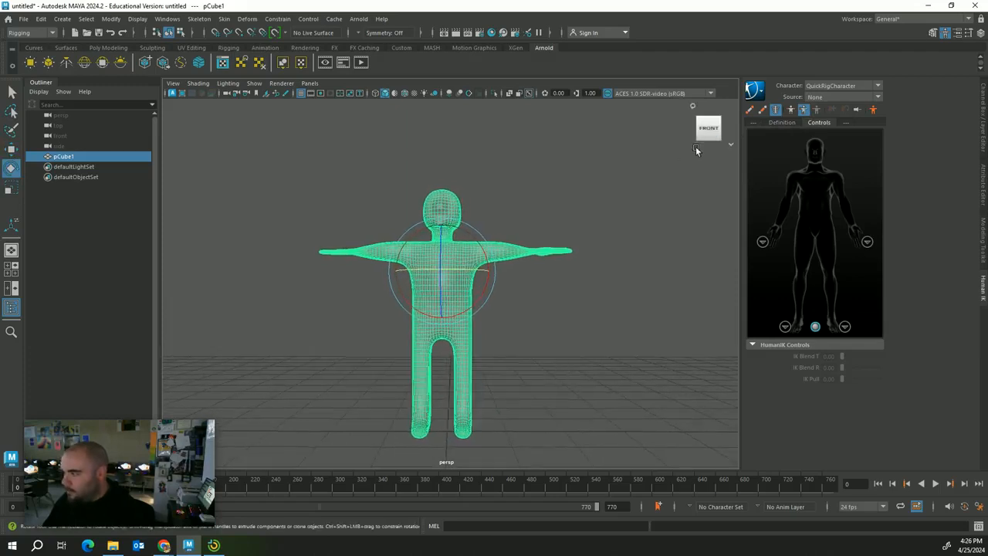
click(710, 129)
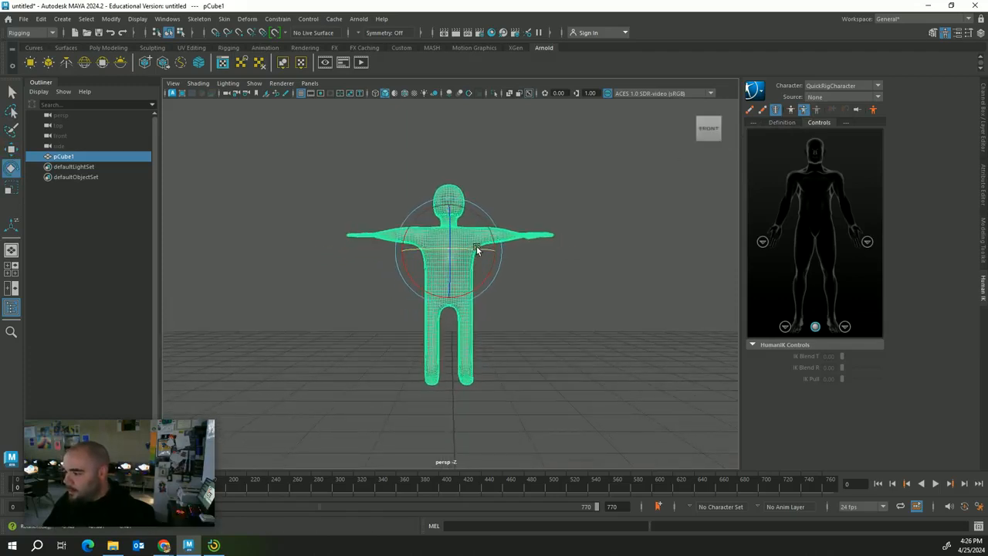
Shift the character slightly right along X and reselect it
key(w)
drag(476, 252, 481, 252)
click(653, 360)
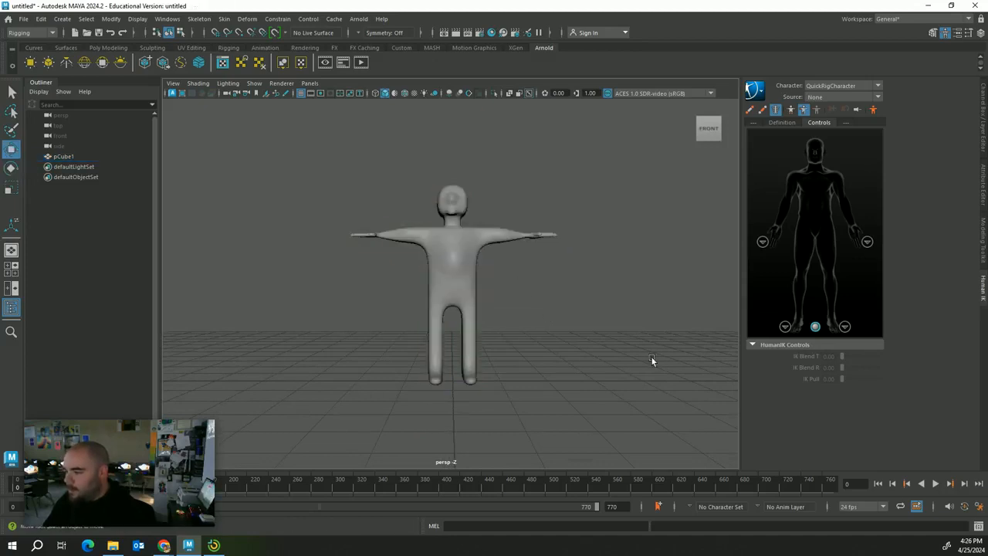
click(461, 274)
alt+drag(285, 119, 279, 141)
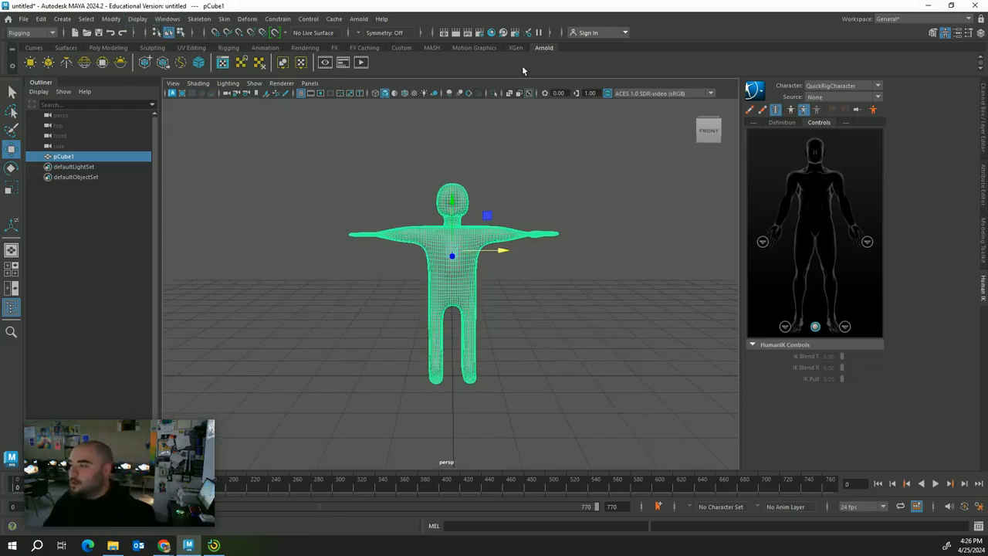
Re-run Quick Rig Auto-Rig on the character, confirming deletion of the old control rig
click(199, 19)
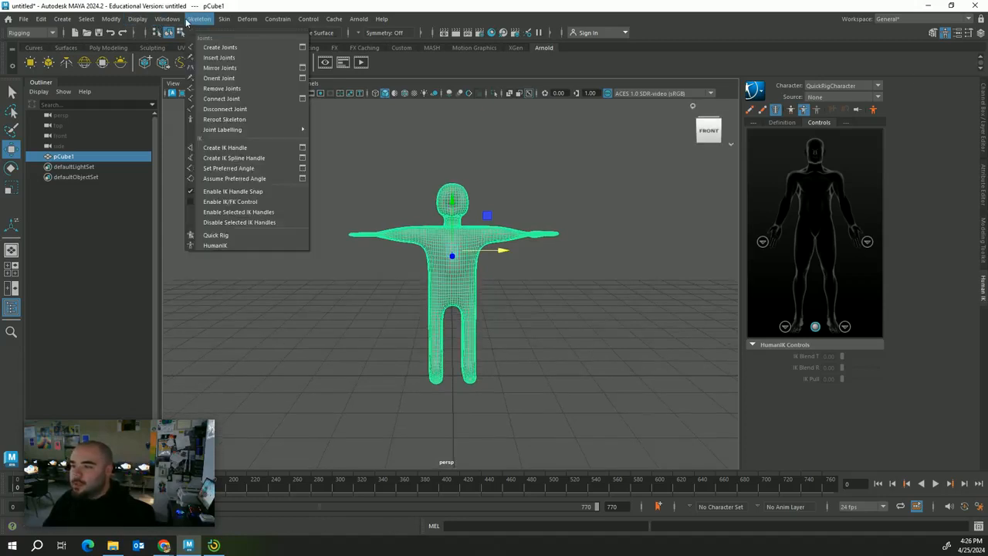
click(208, 233)
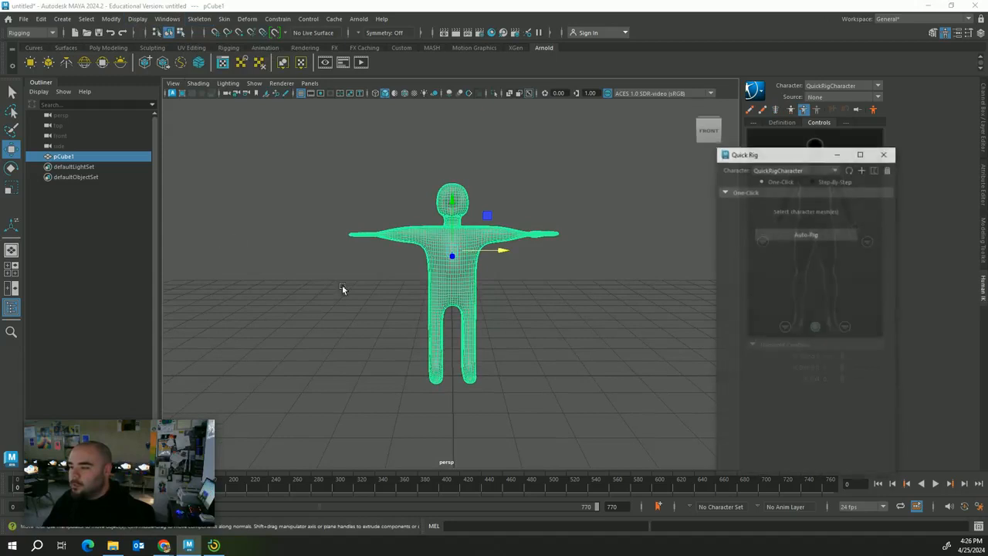
click(821, 235)
click(466, 282)
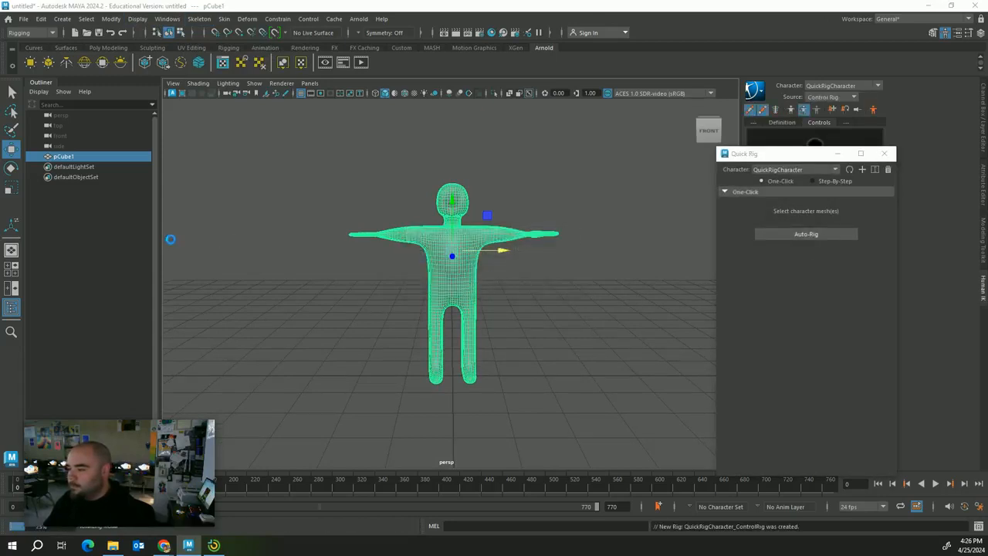
Select the HipsEffector and drag it down and up to test the new rig
alt+drag(523, 347, 572, 351)
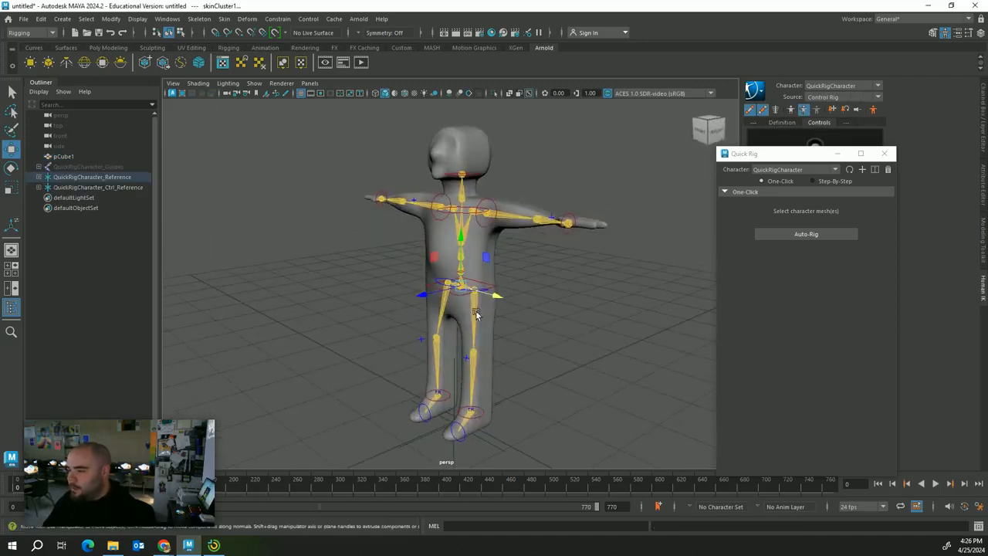
click(455, 299)
click(484, 288)
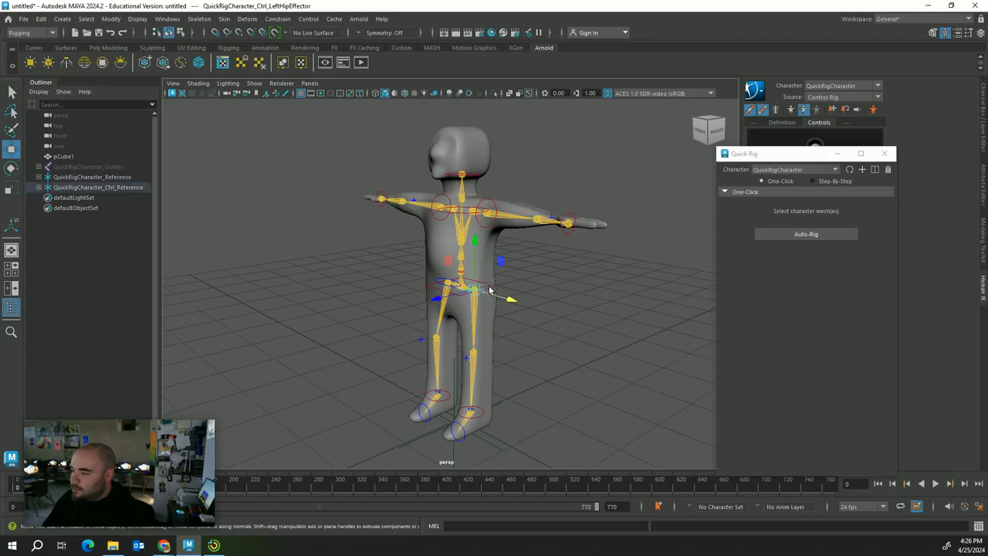
click(522, 286)
click(493, 290)
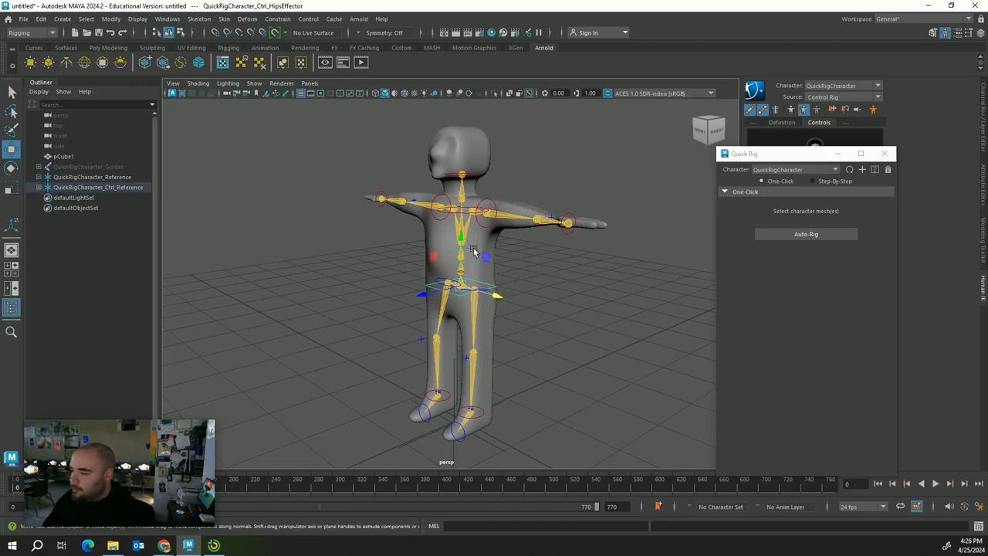
drag(461, 242, 495, 242)
Rotate the left shoulder to swing the arm forward and bend the left forearm toward the hip
click(485, 208)
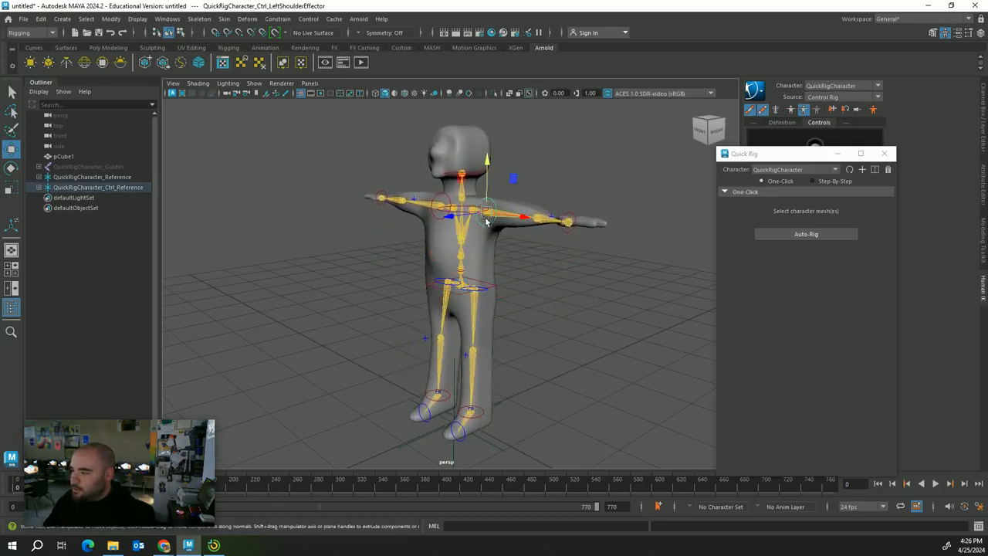
key(e)
drag(506, 217, 468, 216)
alt+drag(556, 274, 582, 310)
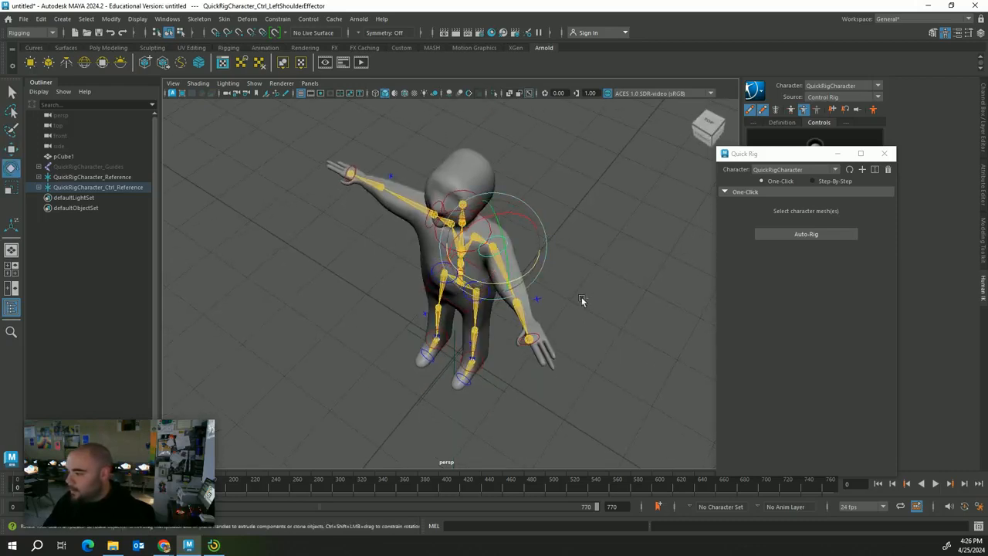
click(541, 297)
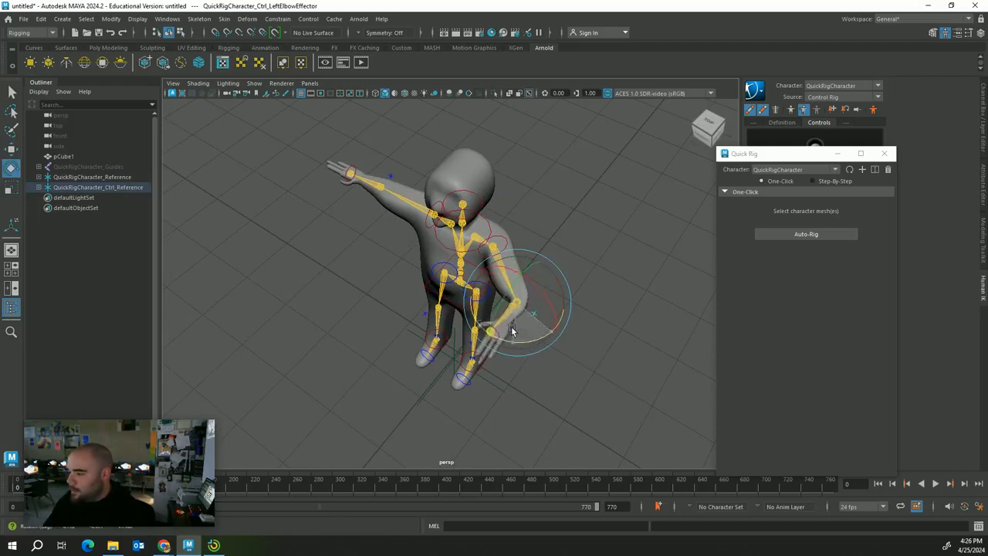
drag(504, 326, 585, 371)
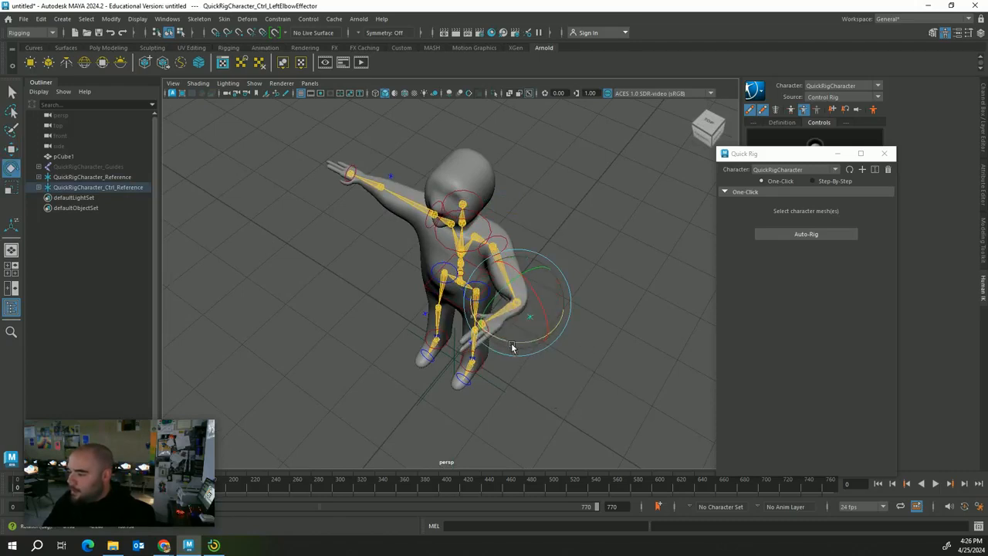
drag(512, 347, 531, 370)
click(541, 401)
Try rotating the left ankle effector, then undo it and reframe the whole character
alt+drag(543, 404, 483, 348)
scroll(516, 421, up, 4)
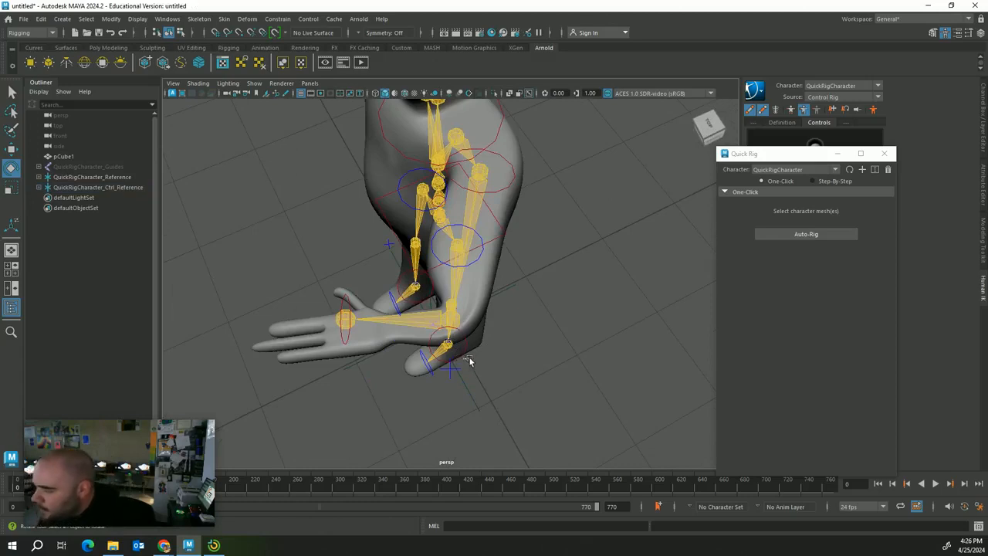
click(466, 357)
click(498, 349)
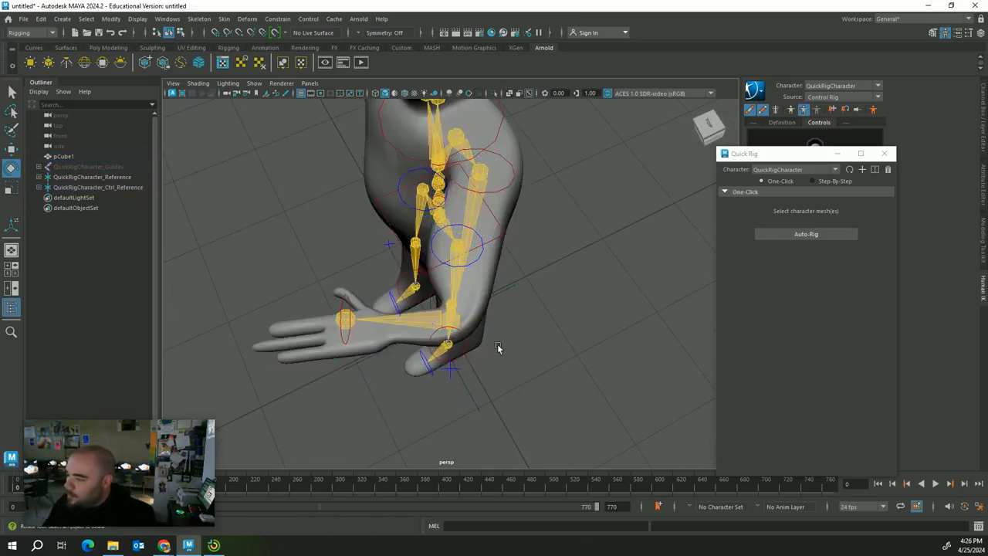
click(459, 361)
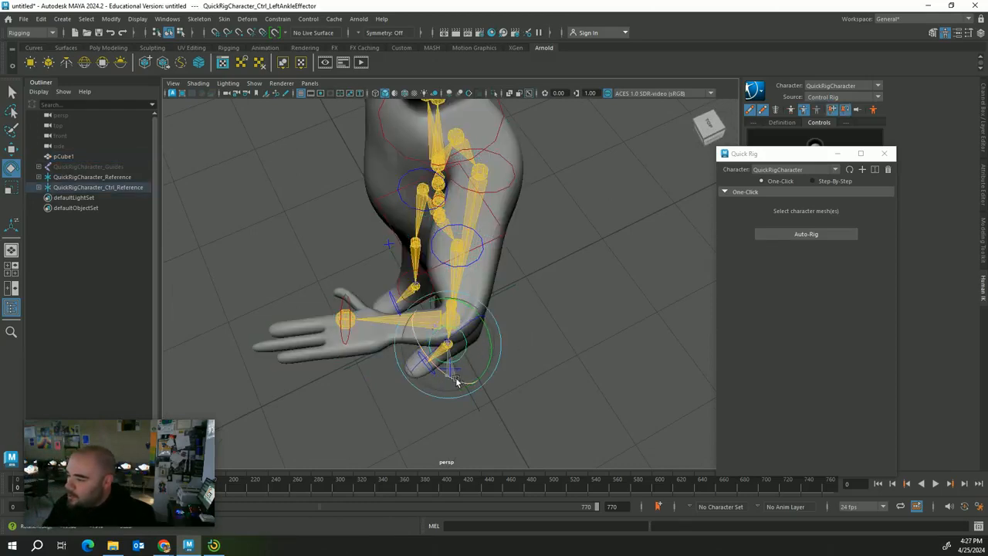
key(ctrl+z)
alt+drag(555, 355, 650, 342)
click(587, 365)
alt+drag(587, 365, 564, 352)
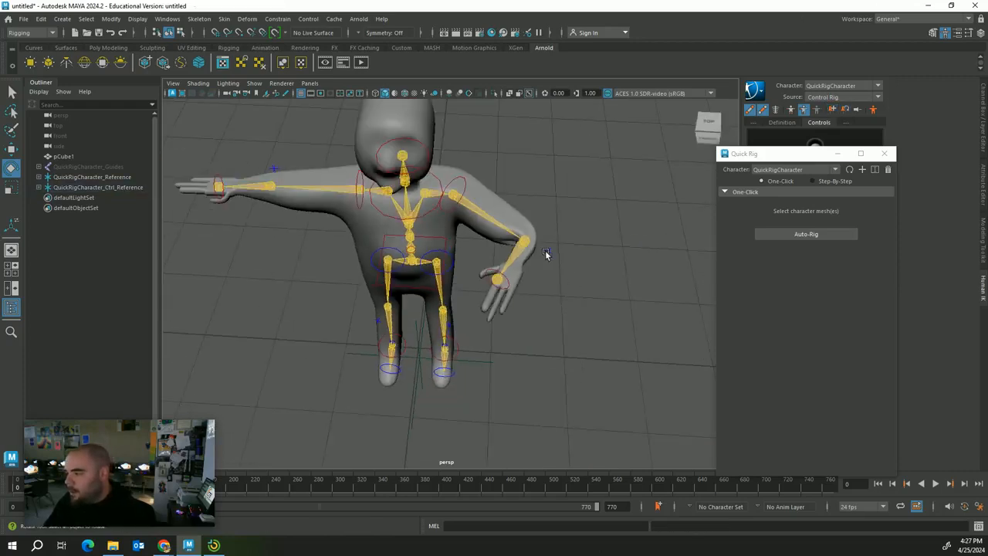
Rotate the left elbow and shoulder to raise the arm sideways, undoing the last rotation
click(526, 244)
mouse_move(532, 247)
mouse_down()
mouse_move(544, 246)
mouse_move(538, 236)
mouse_up()
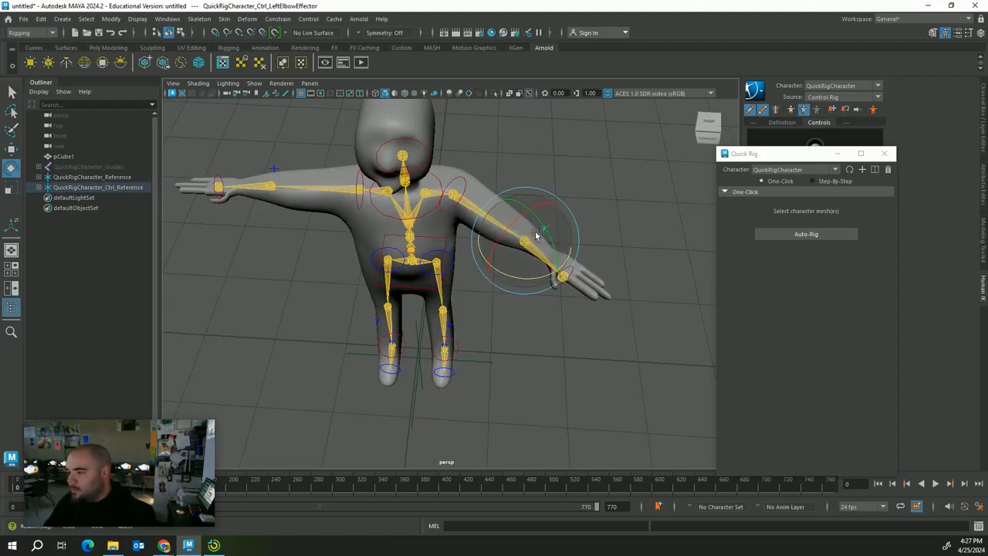
click(576, 162)
click(466, 187)
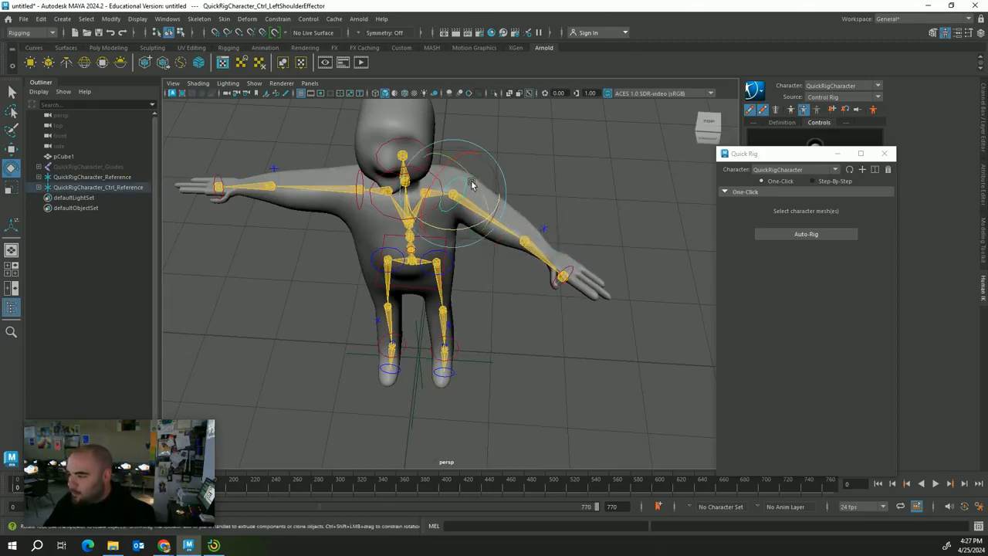
drag(472, 184, 467, 152)
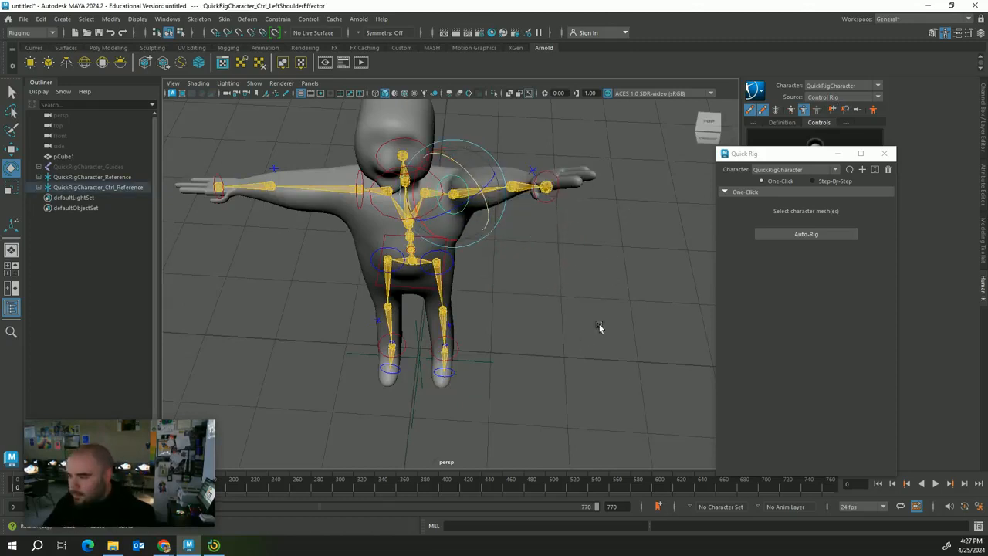
scroll(597, 326, down, 2)
alt+drag(588, 330, 578, 247)
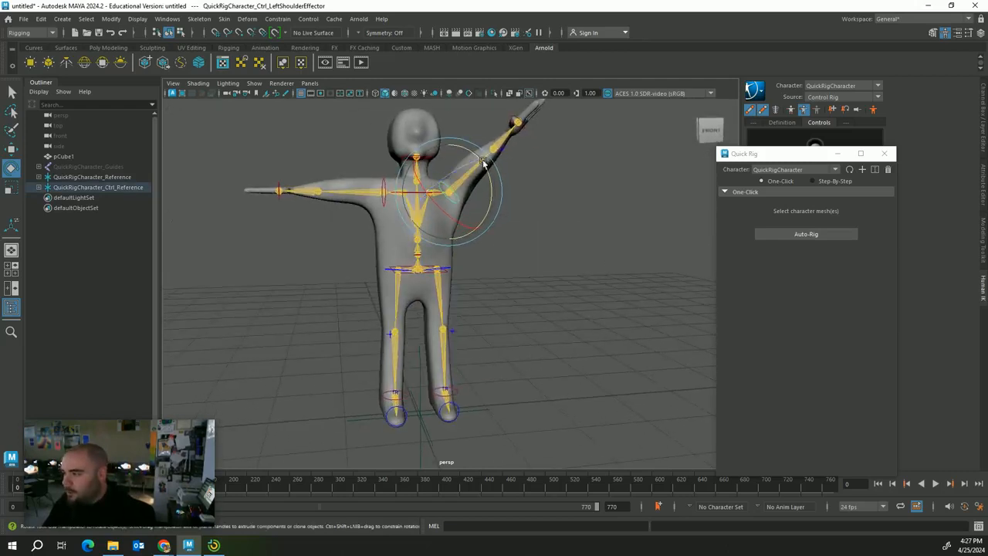
key(ctrl+z)
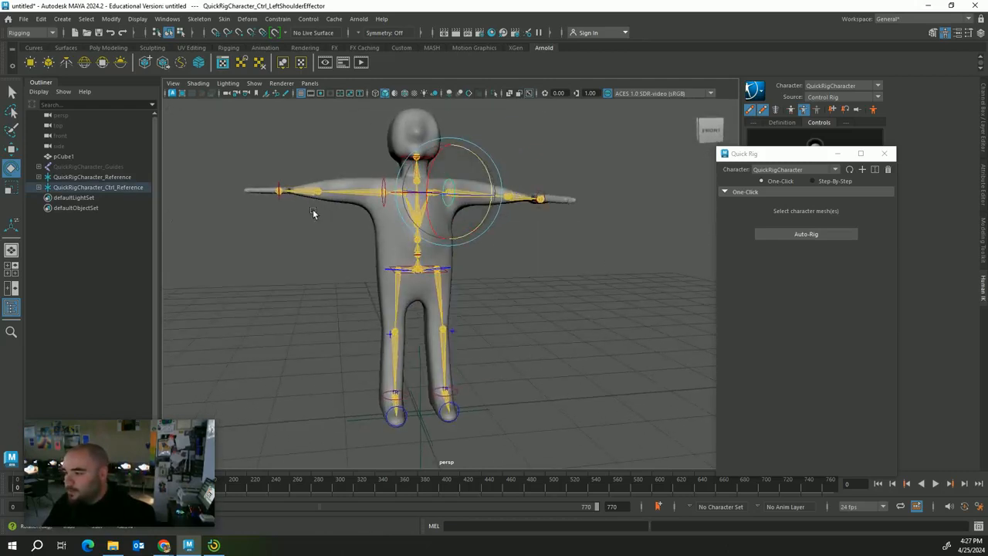
Bend the upper body forward and sideways from the hips, then raise the left arm
alt+drag(312, 214, 400, 244)
click(411, 282)
drag(446, 290, 392, 280)
click(499, 210)
click(439, 222)
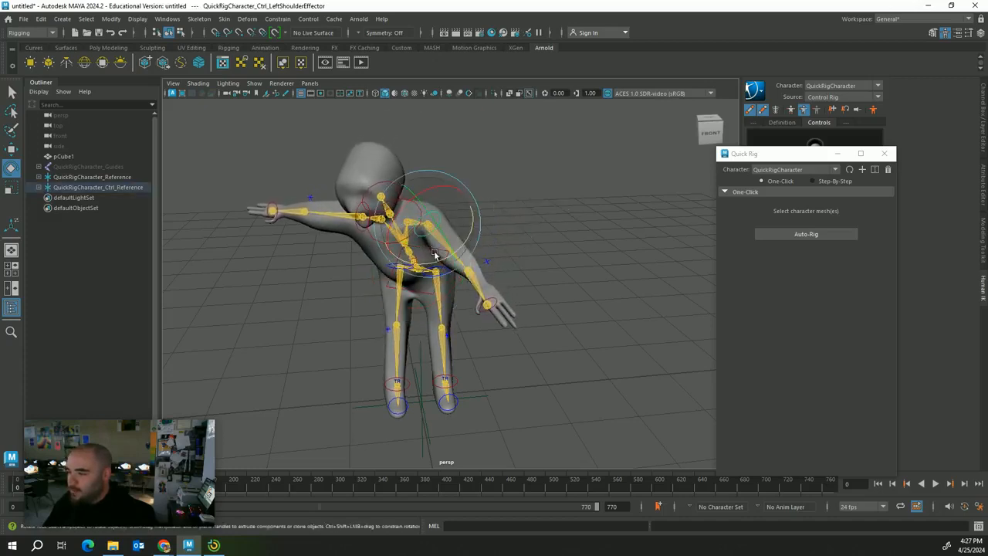
drag(440, 222, 412, 168)
click(410, 183)
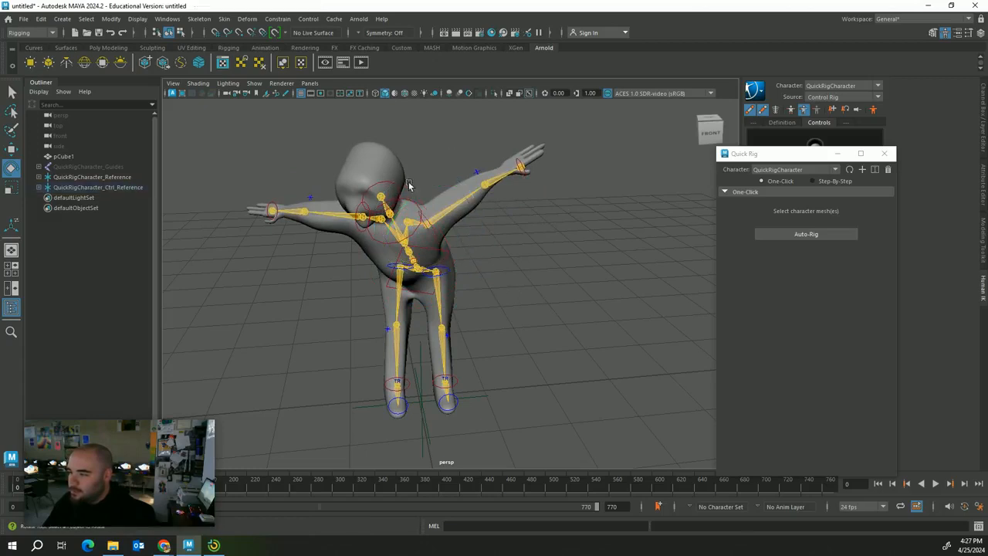
Turn and tilt the character's head with the head effector
click(401, 191)
drag(371, 194, 353, 217)
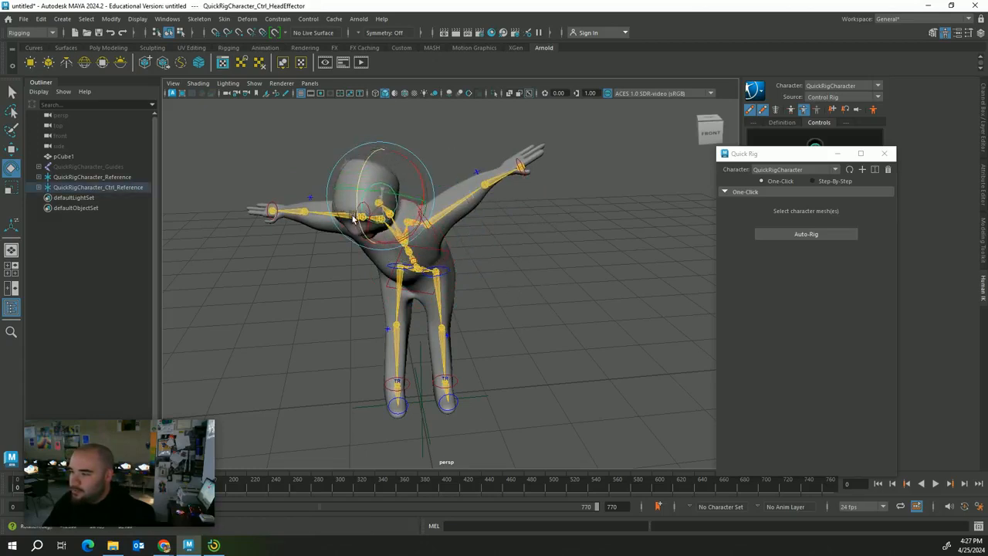
drag(395, 248, 376, 254)
click(259, 309)
alt+drag(260, 309, 363, 292)
Swing the right arm forward, raise it, and fold the right forearm across the chest
click(407, 221)
drag(382, 248, 492, 262)
drag(417, 219, 423, 187)
click(490, 237)
alt+drag(501, 263, 414, 294)
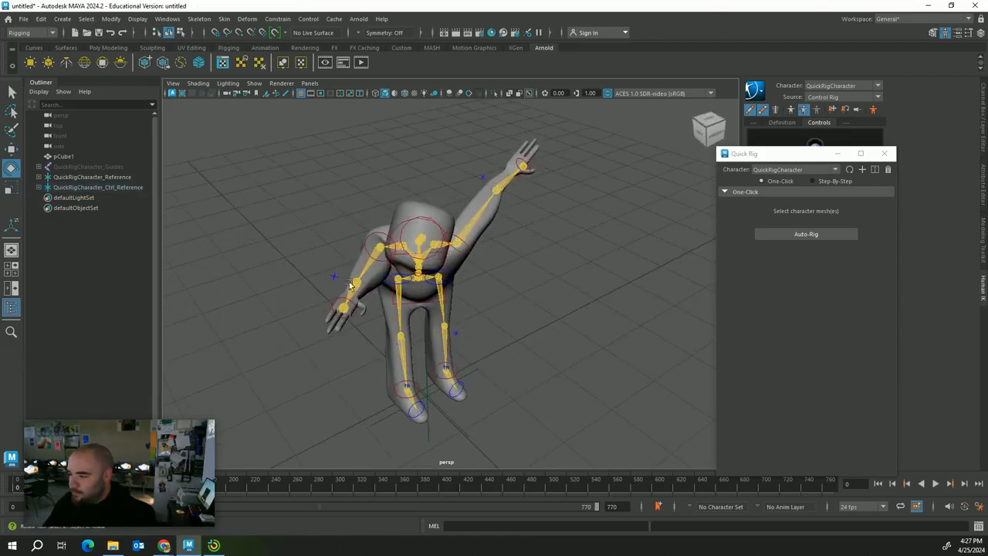
click(345, 280)
drag(335, 307, 407, 290)
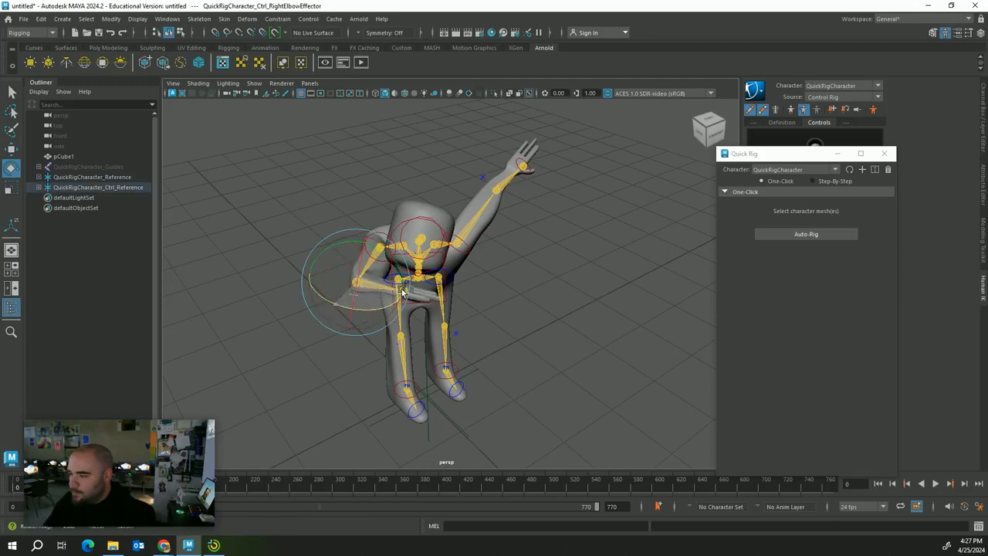
click(564, 272)
alt+drag(564, 272, 580, 226)
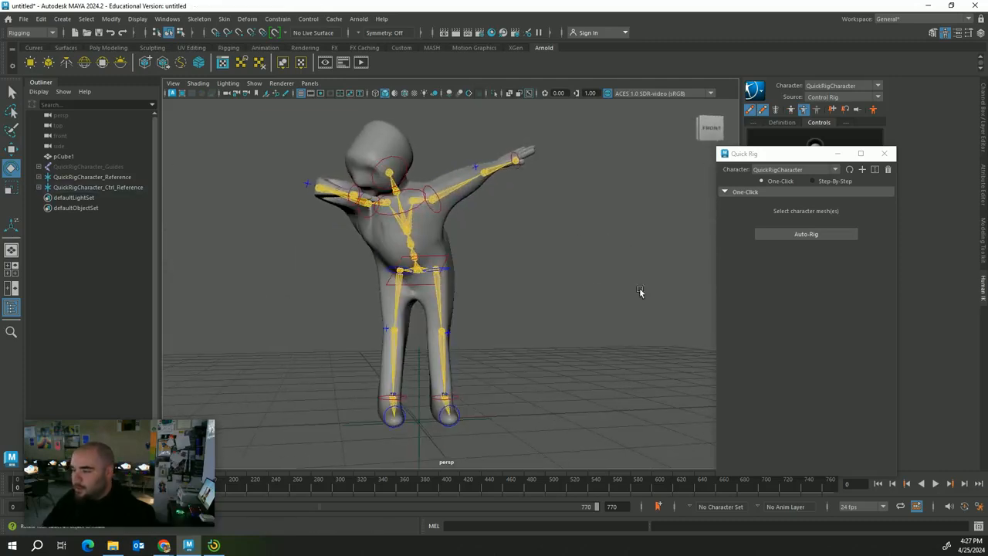
Undo the arm, head and torso pose changes seven times back to the T-pose
key(ctrl+z)
key(ctrl+z)
key(ctrl+z)
key(ctrl+z)
key(ctrl+z)
key(ctrl+z)
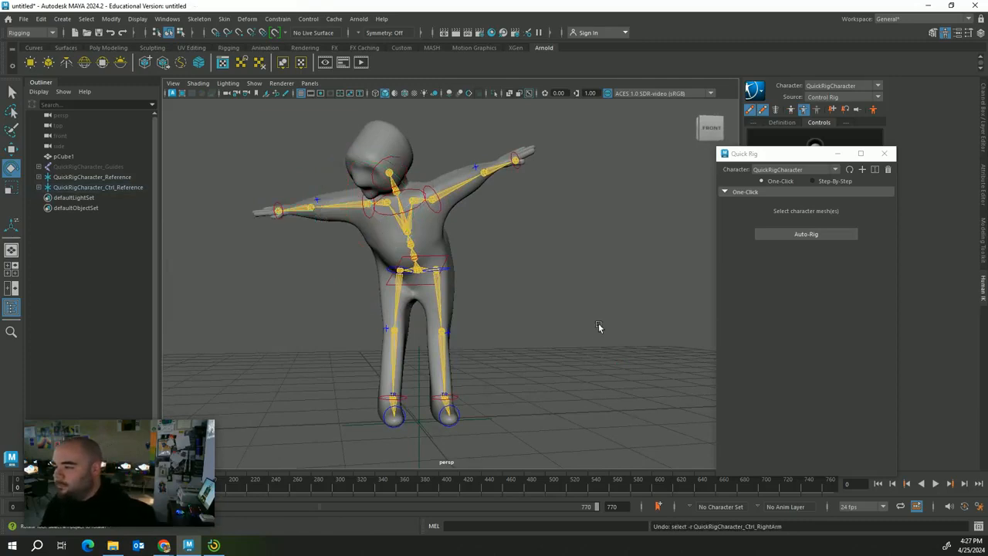
key(ctrl+z)
key(ctrl+z)
key(ctrl+z)
key(ctrl+z)
key(ctrl+z)
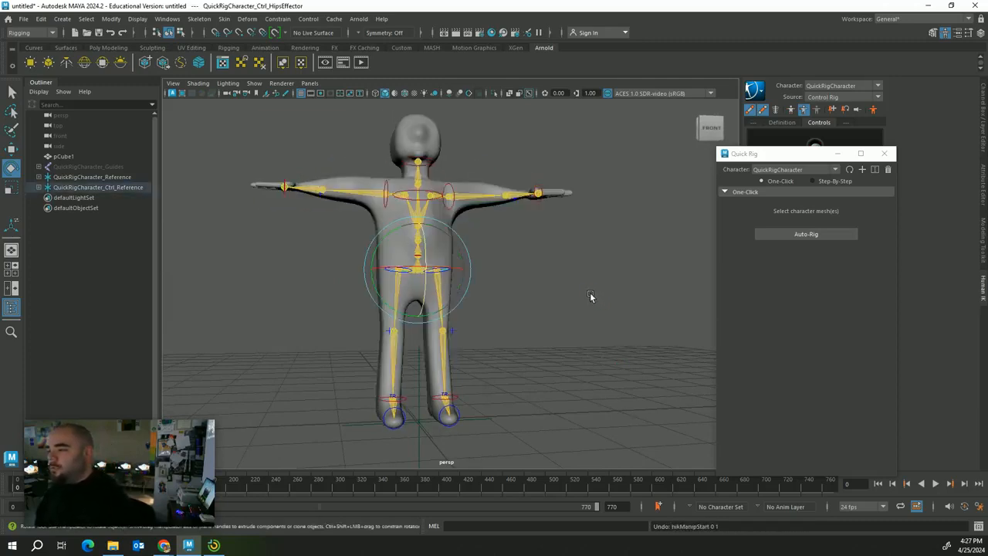
key(ctrl+z)
key(ctrl+z)
key(ctrl+z)
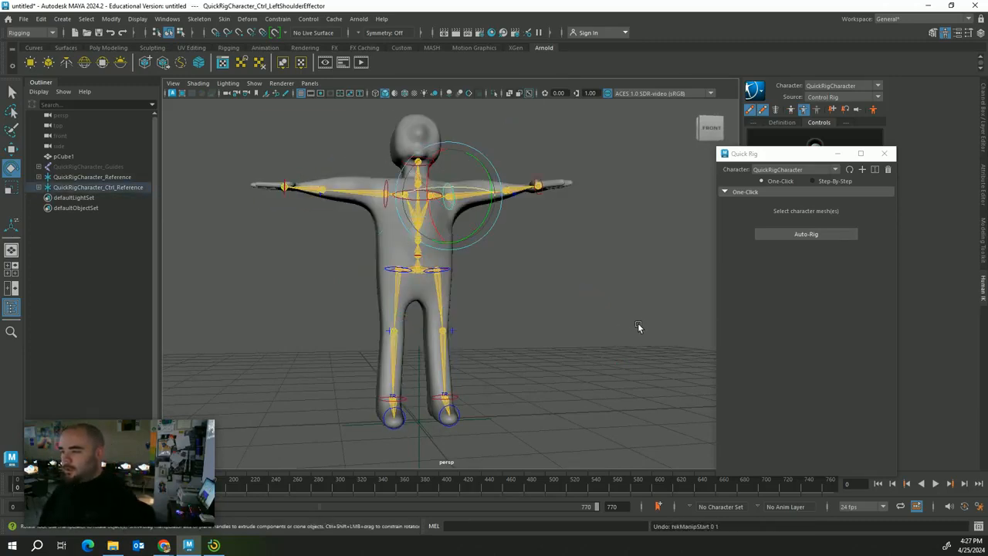
key(ctrl+z)
key(ctrl+z)
alt+drag(640, 319, 601, 337)
key(ctrl+z)
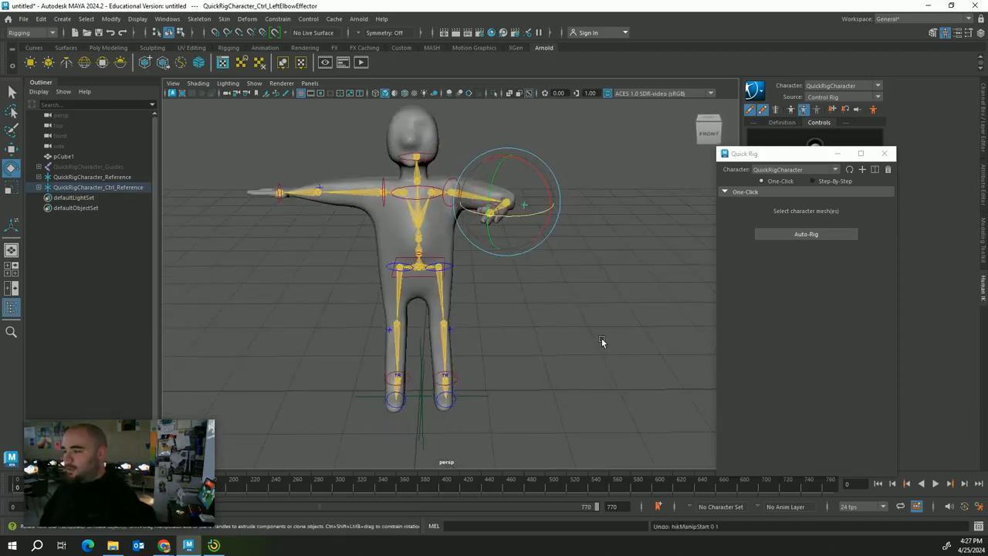
key(ctrl+z)
key(ctrl+z)
key(ctrl+z)
key(ctrl+z)
key(ctrl+z)
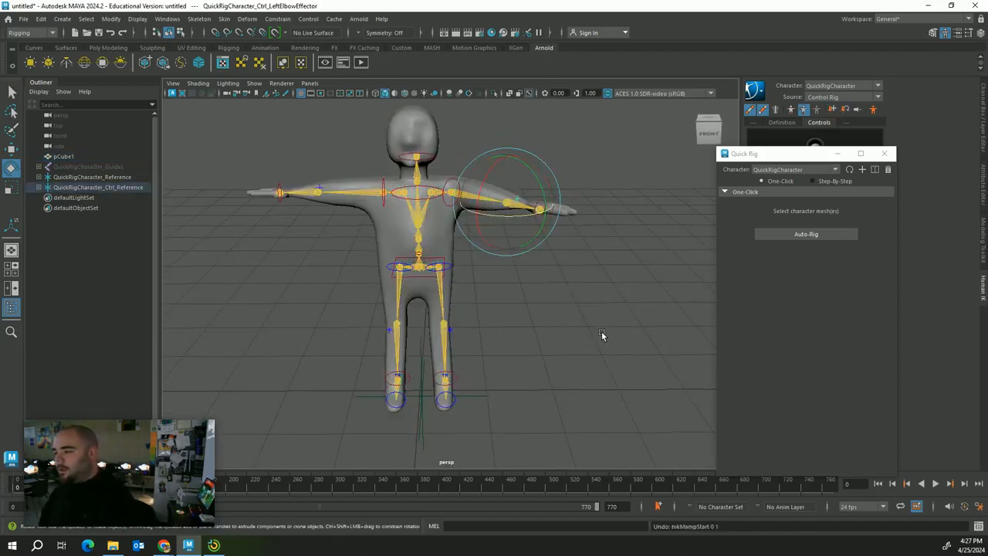
key(ctrl+z)
key(ctrl+z)
key(ctrl+z)
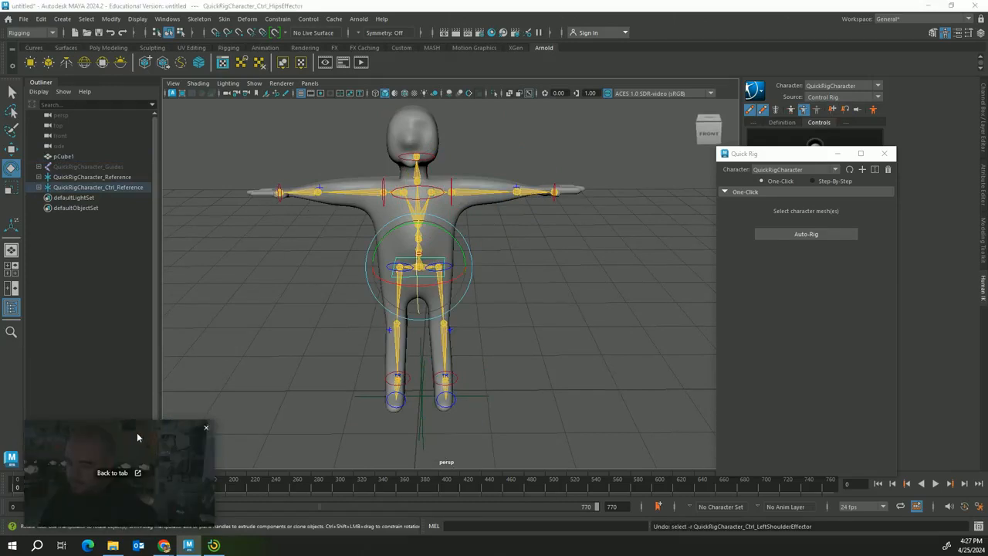
click(280, 192)
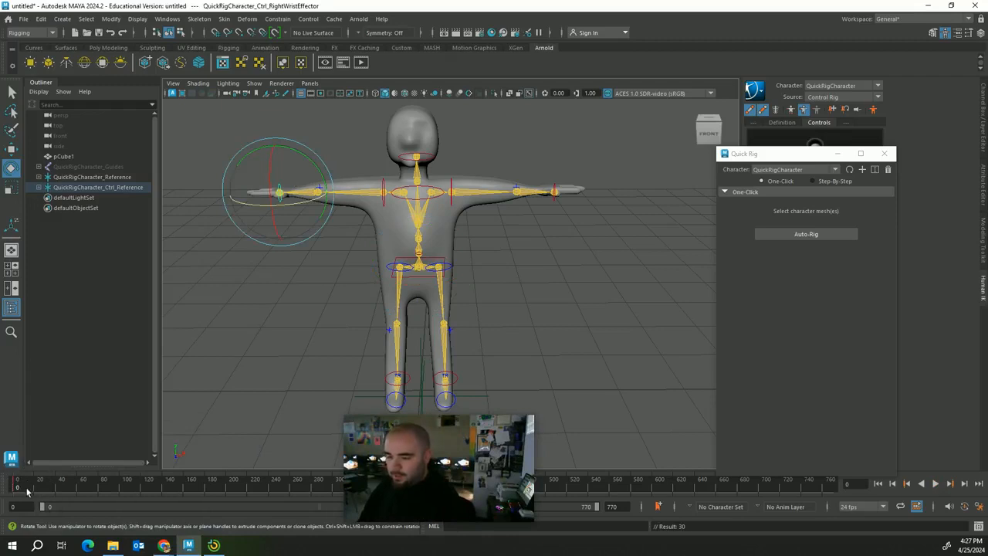
key(alt+v)
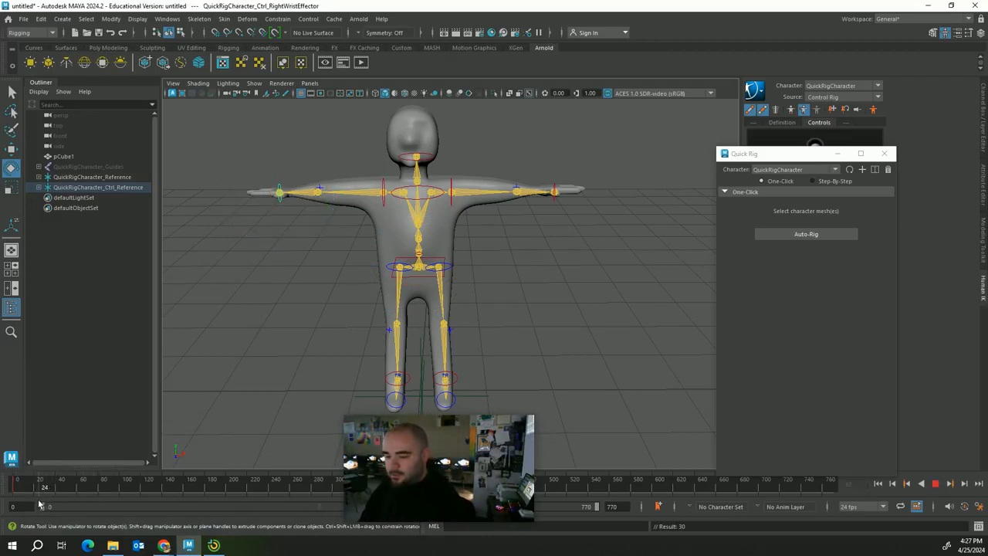
key(alt+v)
drag(301, 155, 348, 202)
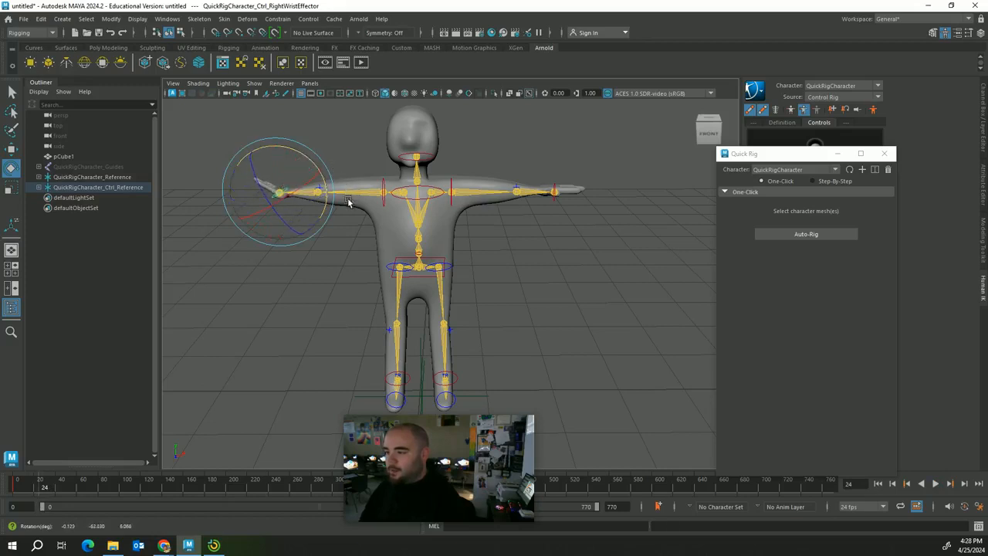
drag(12, 490, 37, 492)
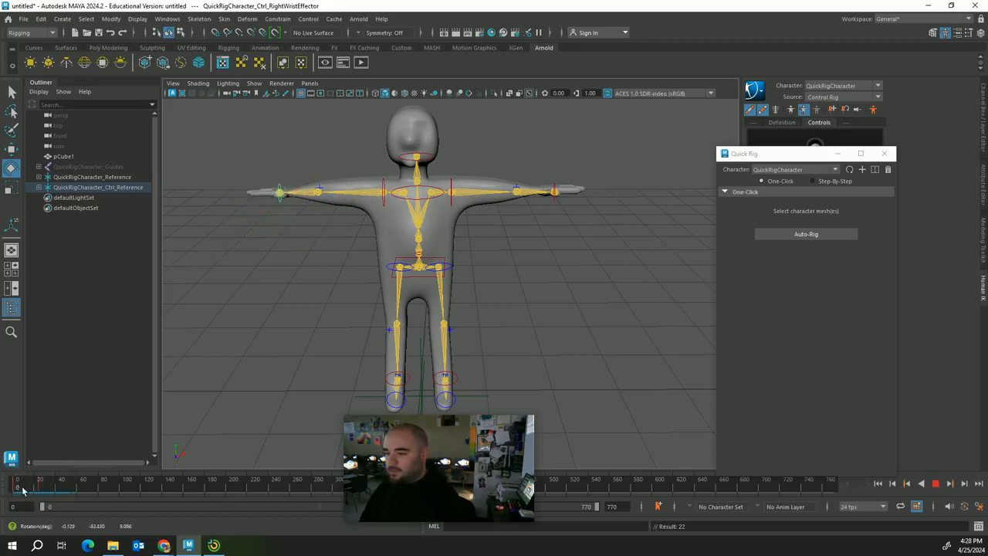
key(alt+v)
key(ctrl+z)
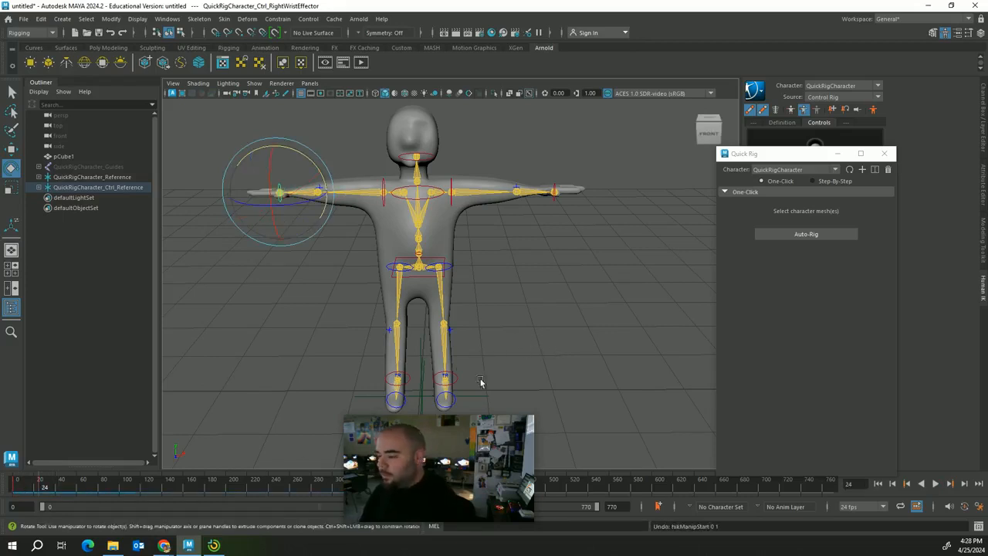
drag(453, 448, 157, 421)
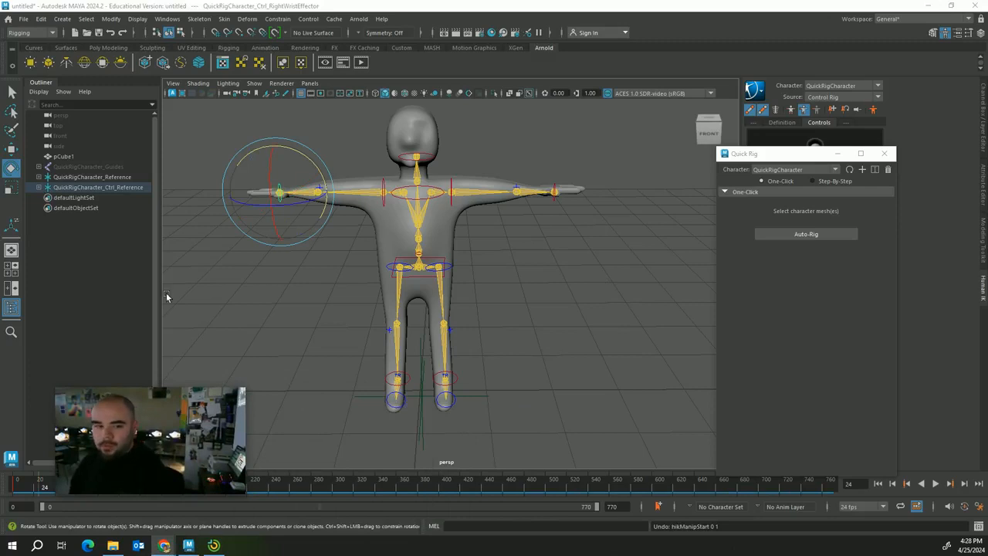
alt+drag(554, 242, 495, 244)
Switch the HipsEffector to the Move tool and drag it down so the character crouches
click(526, 290)
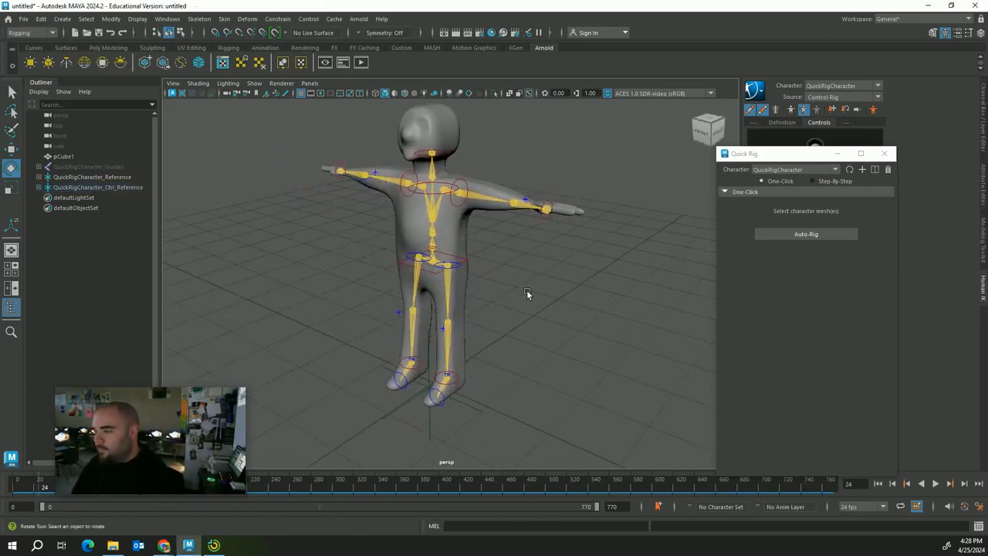
click(439, 275)
mouse_move(434, 276)
mouse_down()
mouse_move(456, 276)
mouse_move(433, 276)
mouse_up()
key(w)
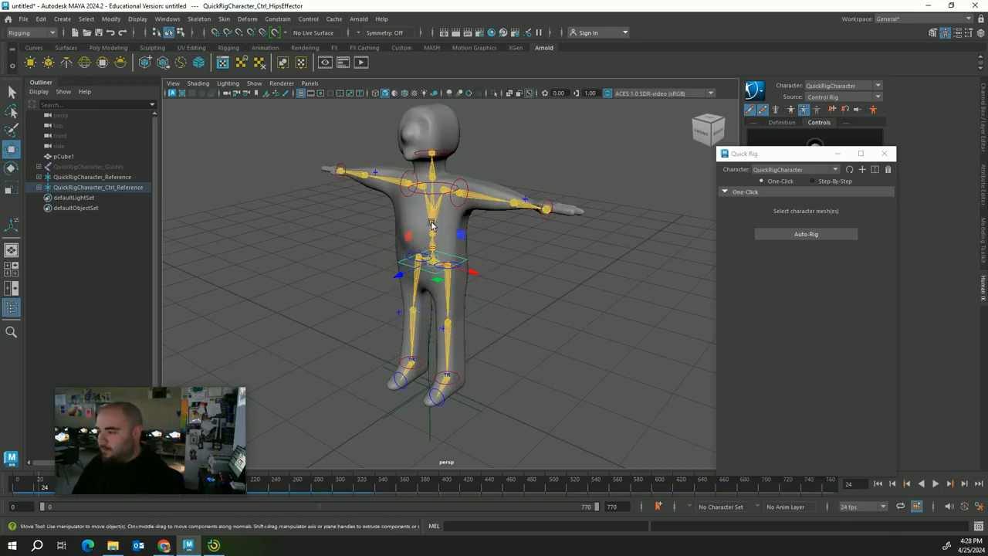
drag(433, 224, 431, 256)
Zoom and pan down to the legs and pick out the right ankle effector
click(410, 363)
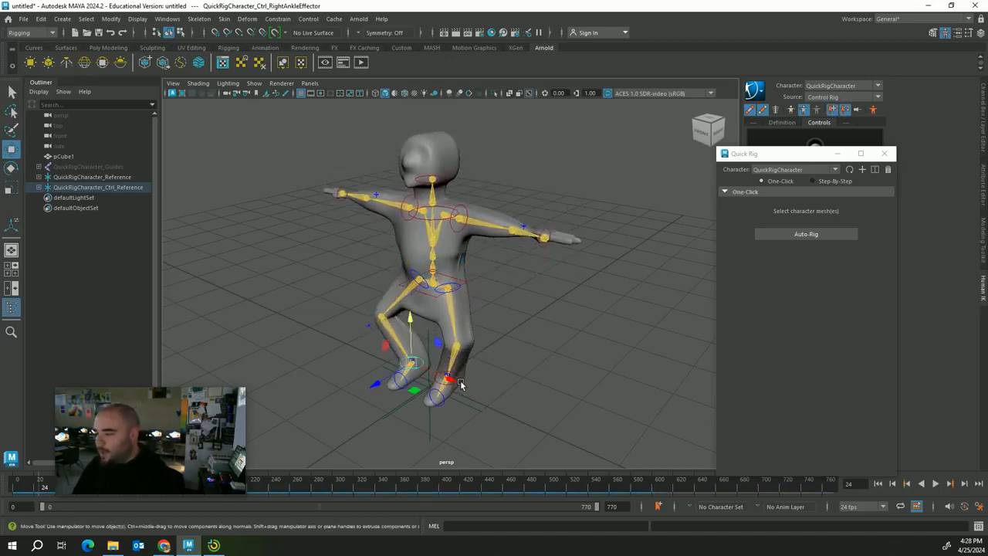
click(461, 384)
click(483, 433)
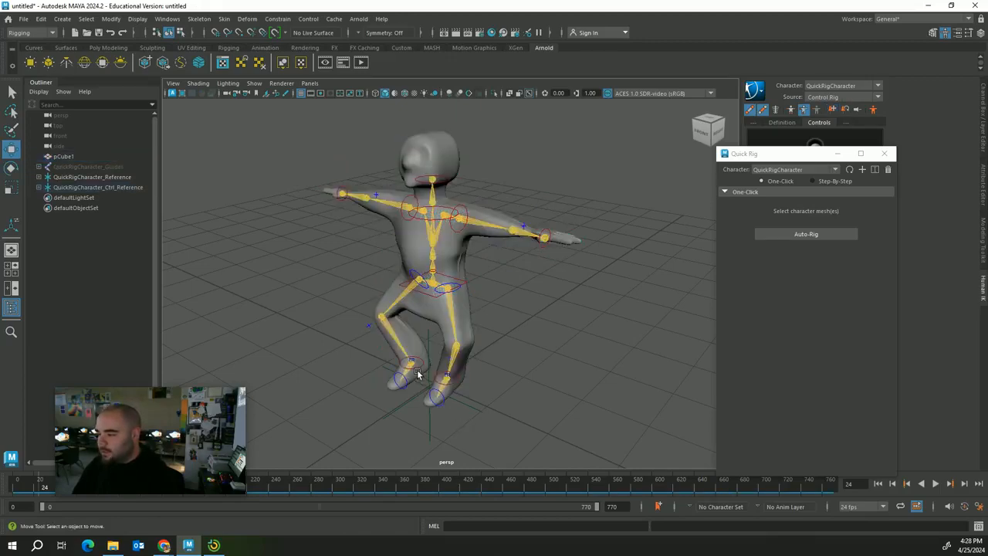
click(420, 374)
scroll(533, 433, up, 4)
click(546, 426)
scroll(546, 426, up, 2)
alt+middle_drag(547, 426, 555, 323)
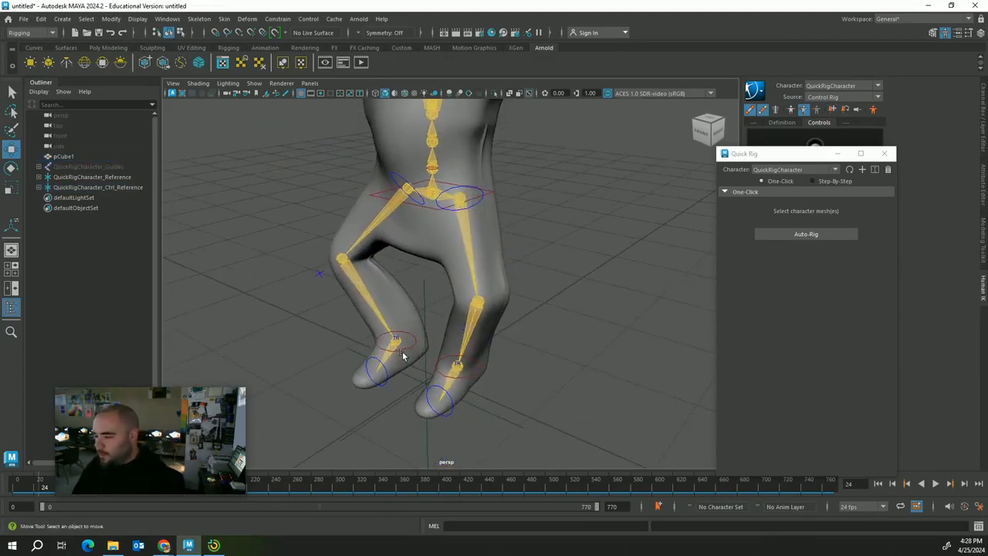
click(396, 339)
click(479, 377)
click(535, 380)
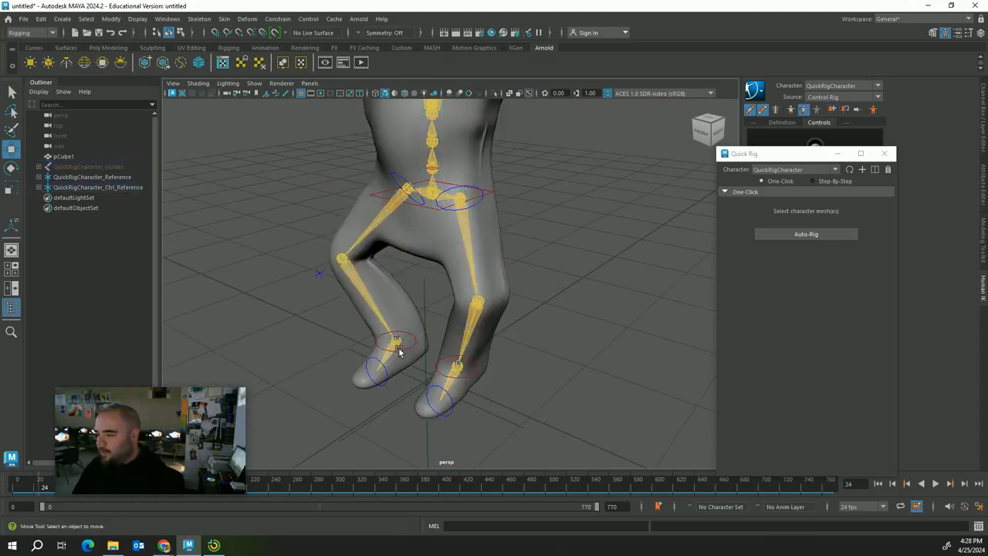
Shift the hips to bend the legs and move the right ankle to reposition the foot
click(418, 204)
drag(399, 204, 564, 287)
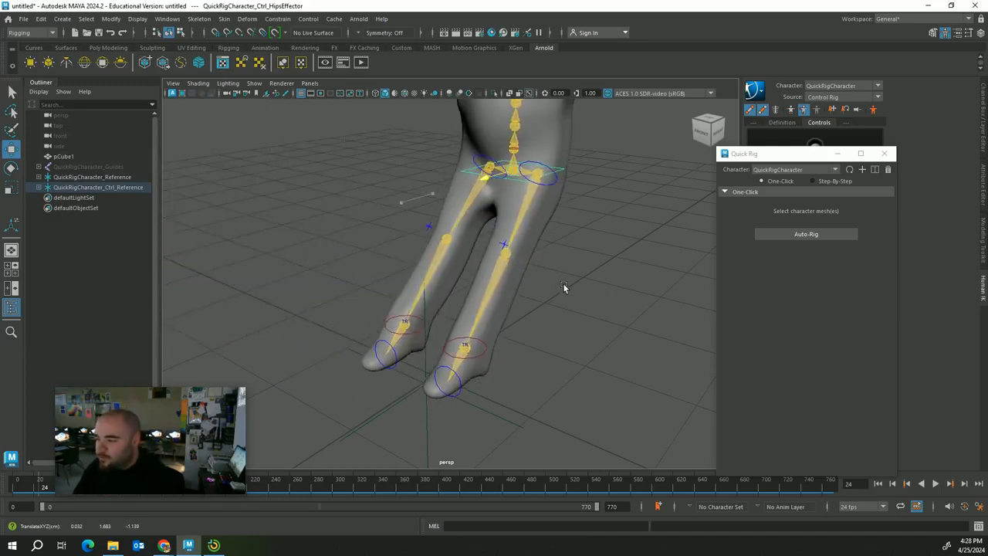
scroll(539, 334, down, 3)
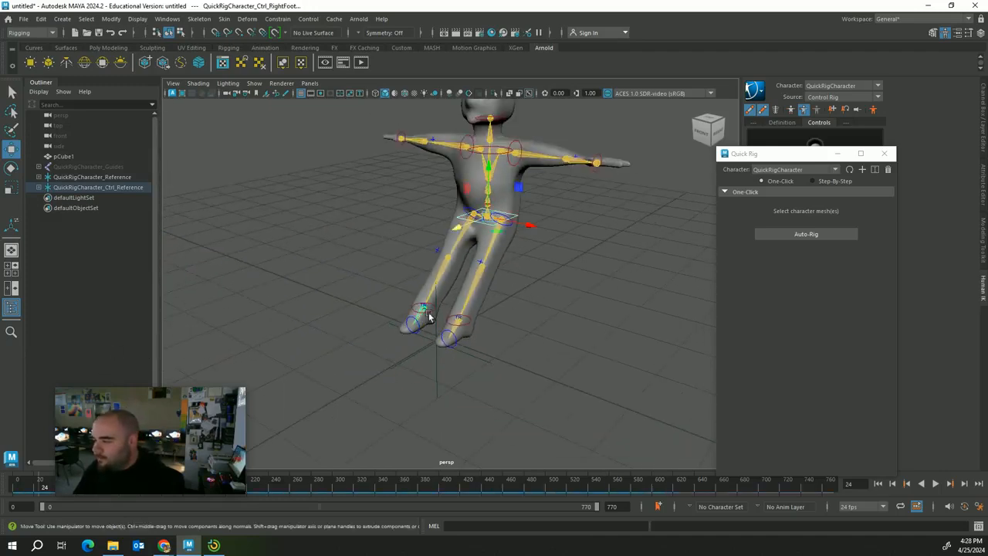
click(520, 324)
click(518, 216)
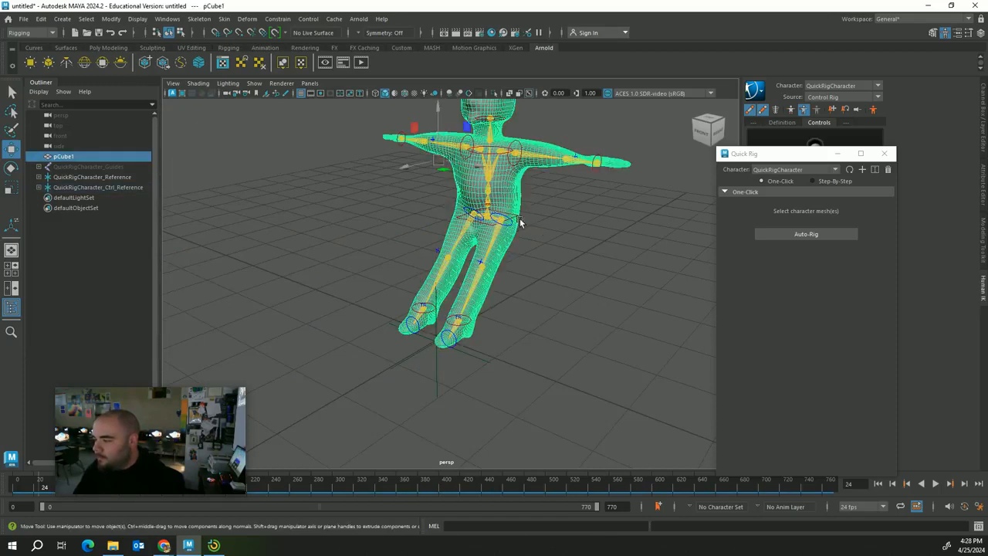
click(525, 224)
click(516, 220)
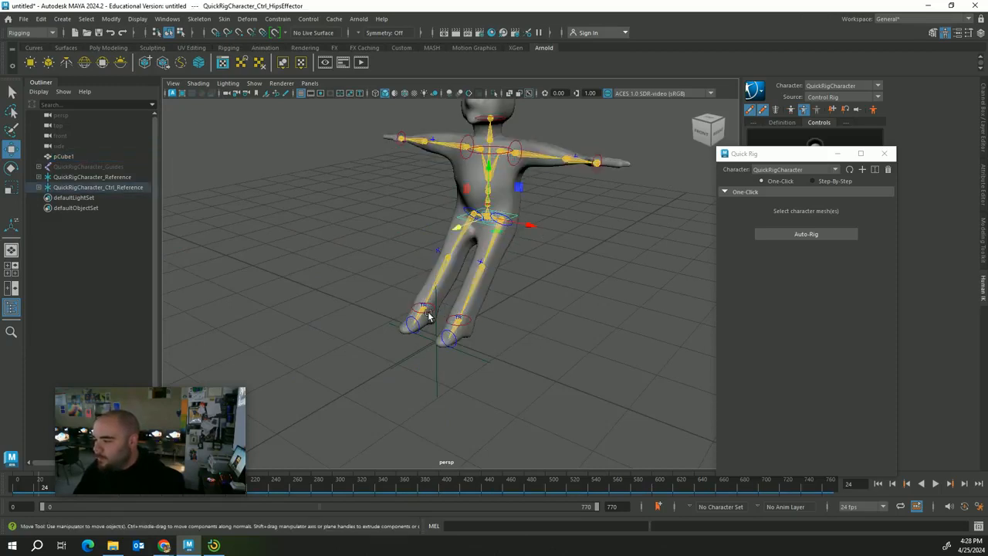
drag(479, 320, 472, 321)
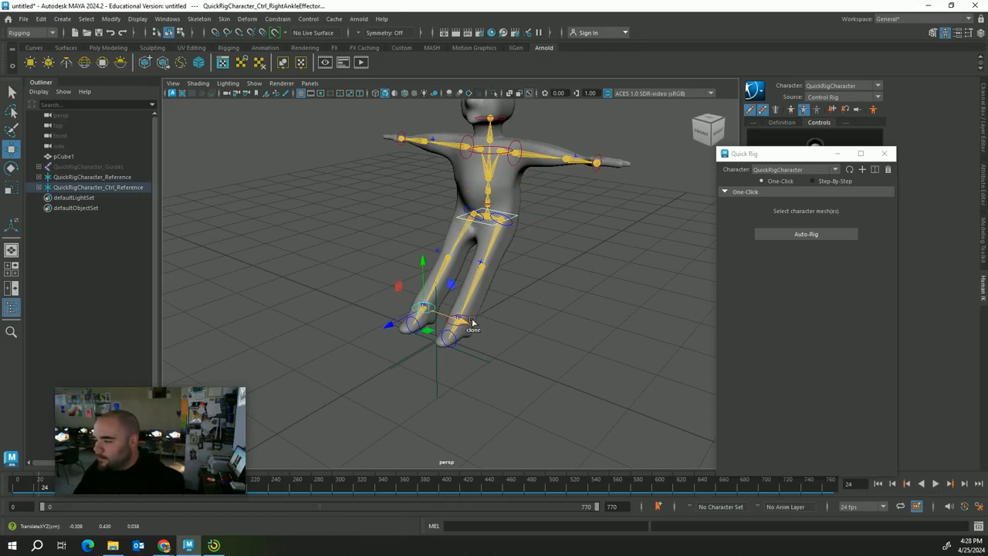
Drag the left ankle effector forward, pulling the body along
scroll(550, 368, up, 4)
shift+click(475, 353)
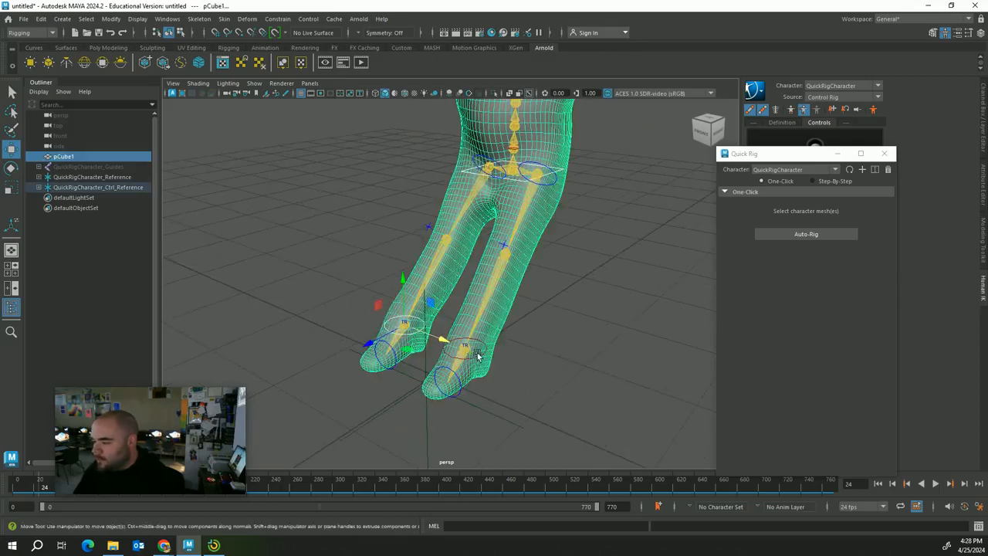
key(ctrl+z)
click(486, 356)
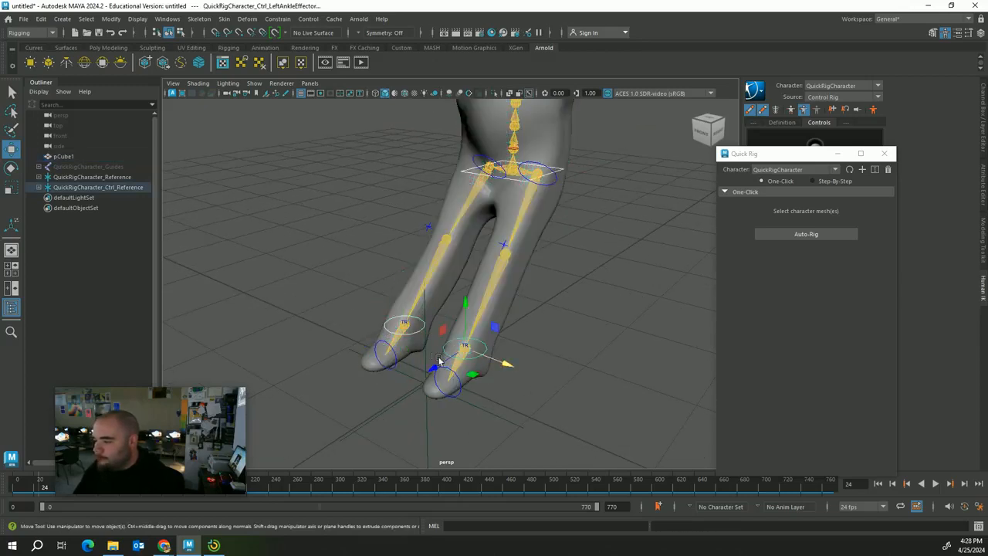
drag(438, 361, 185, 323)
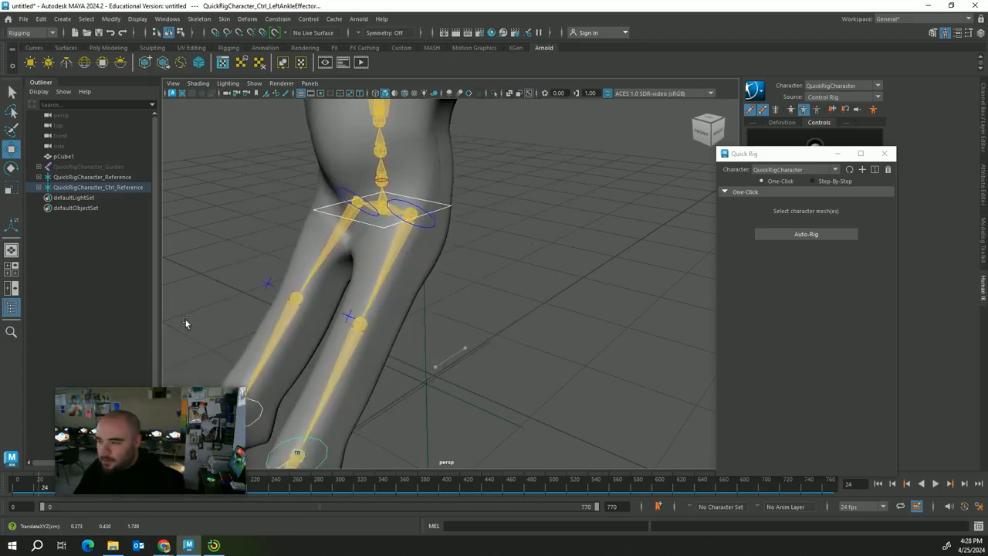
scroll(531, 291, down, 10)
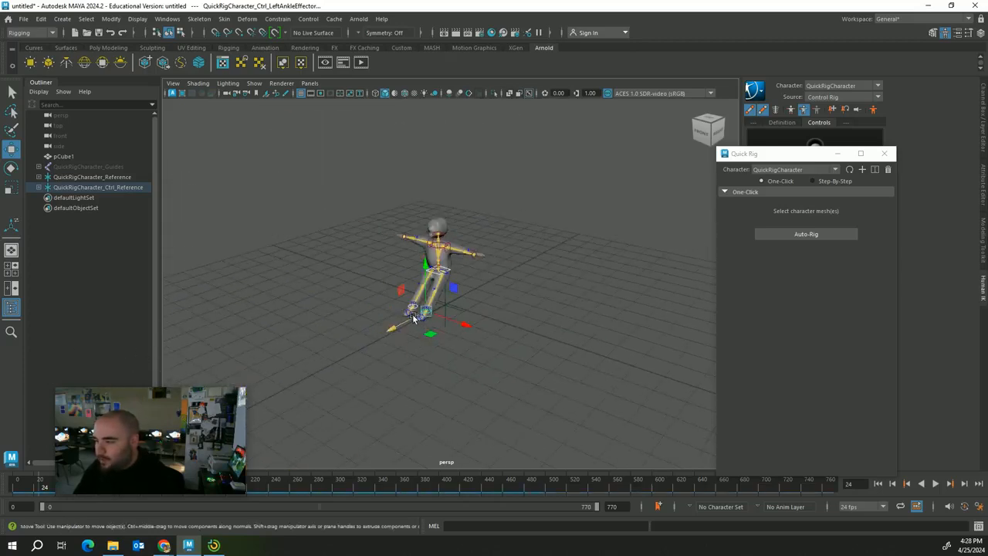
Move the whole rig with Ctrl_Reference, then undo three times back to the centred crouch
drag(413, 317, 190, 466)
click(450, 304)
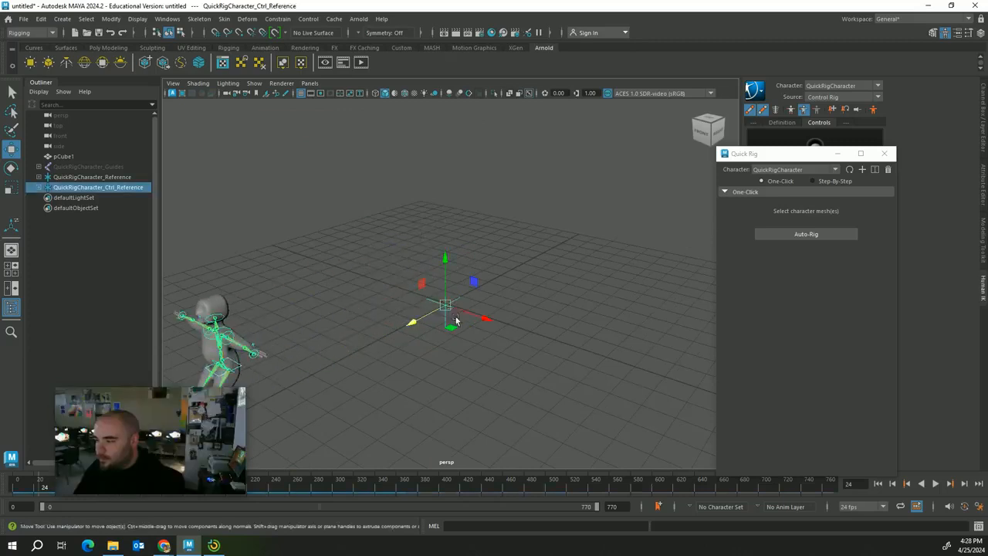
drag(429, 320, 505, 277)
mouse_move(516, 273)
mouse_down()
mouse_move(423, 320)
mouse_move(460, 292)
mouse_move(516, 275)
mouse_up()
key(ctrl+z)
key(ctrl+z)
key(ctrl+z)
key(ctrl+z)
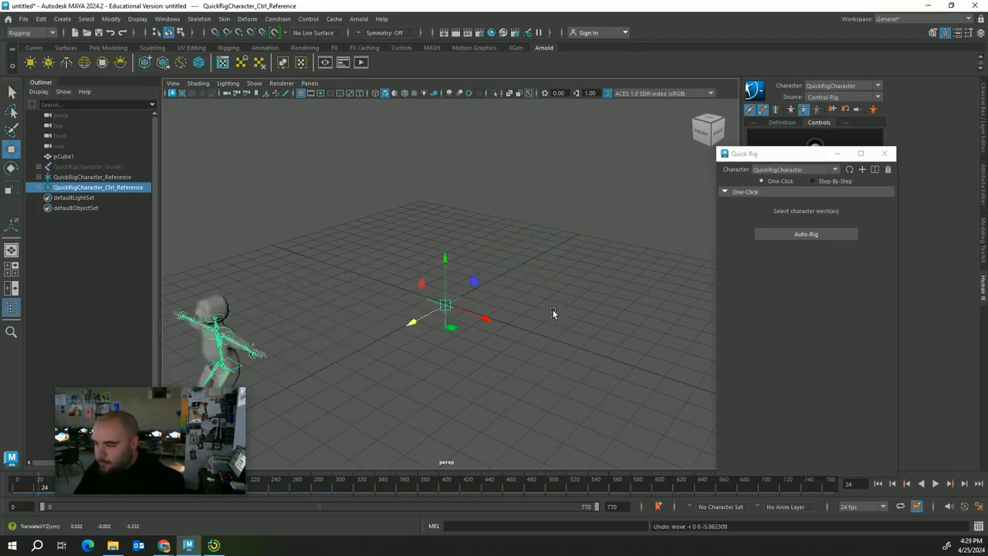
key(ctrl+z)
key(ctrl+z)
key(ctrl+z)
key(ctrl+z)
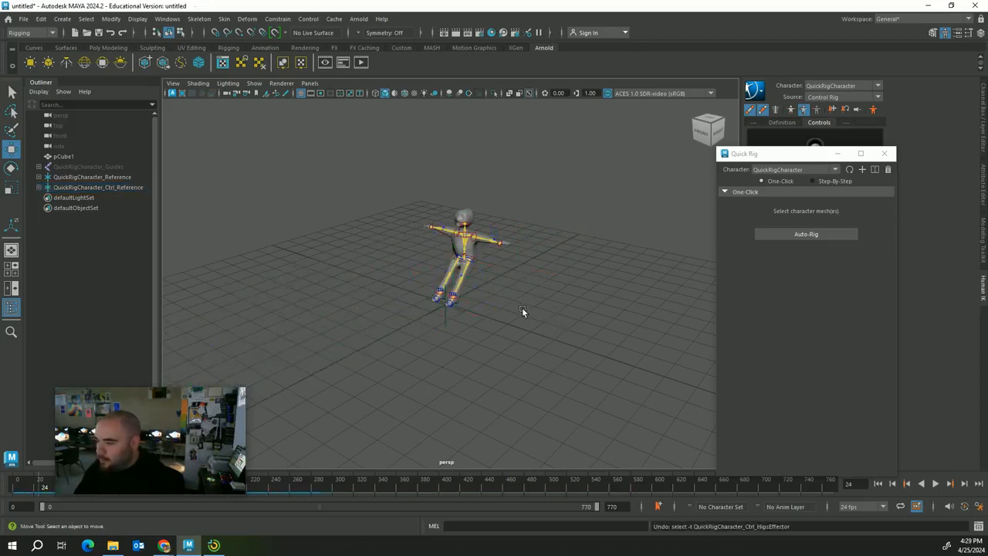
key(ctrl+z)
key(ctrl+z)
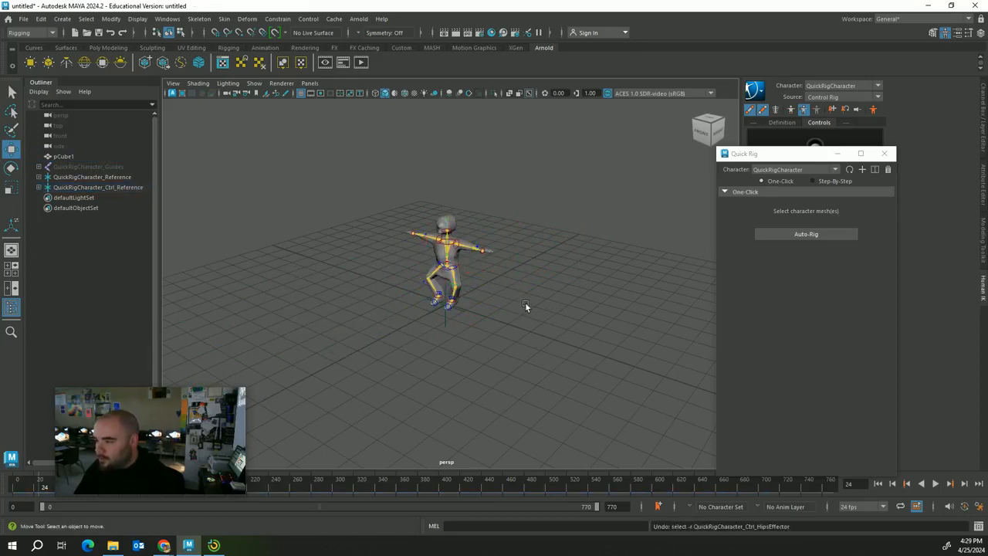
Zoom and pan to inspect the squat with the head and arms in view
click(537, 285)
scroll(540, 287, up, 8)
scroll(548, 294, up, 3)
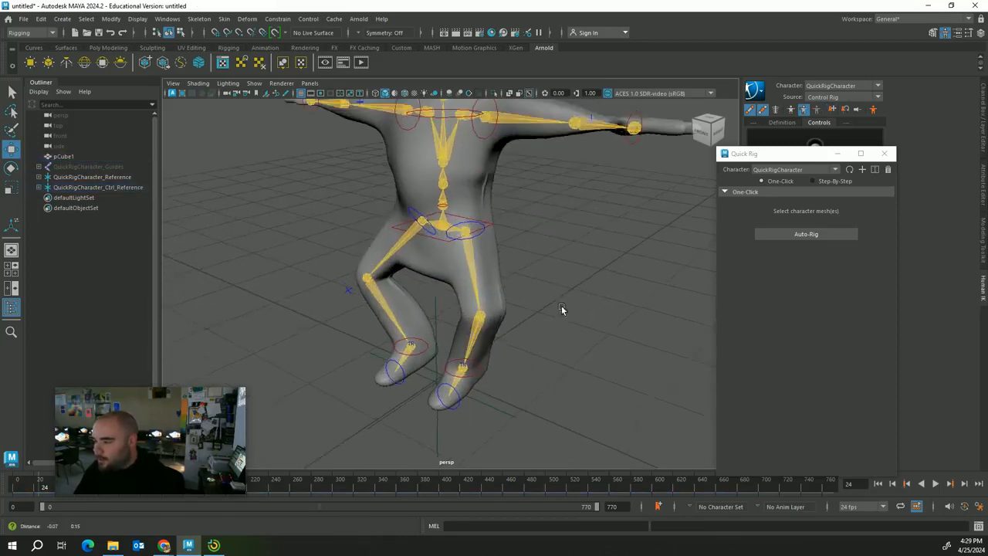
alt+middle_drag(562, 305, 577, 392)
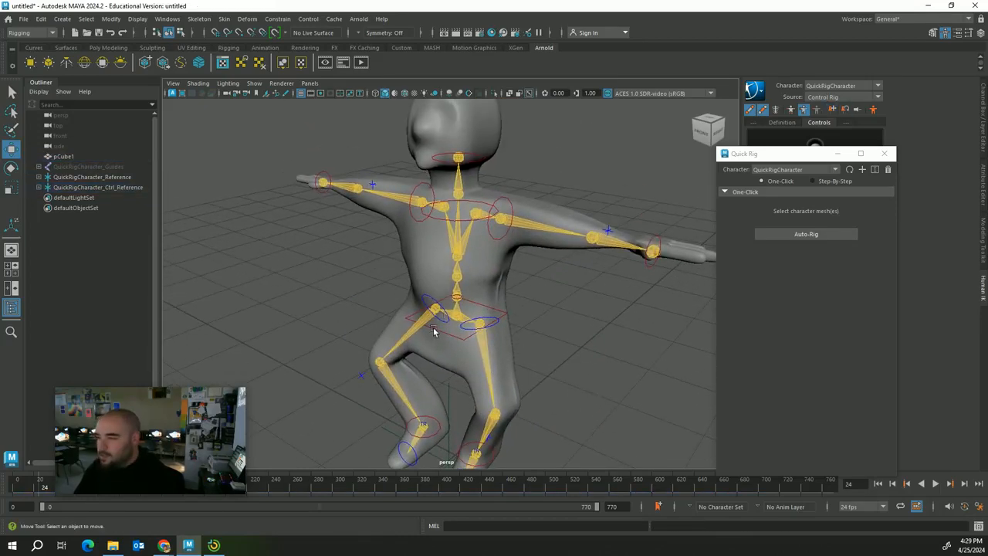
scroll(531, 288, down, 5)
scroll(518, 309, down, 2)
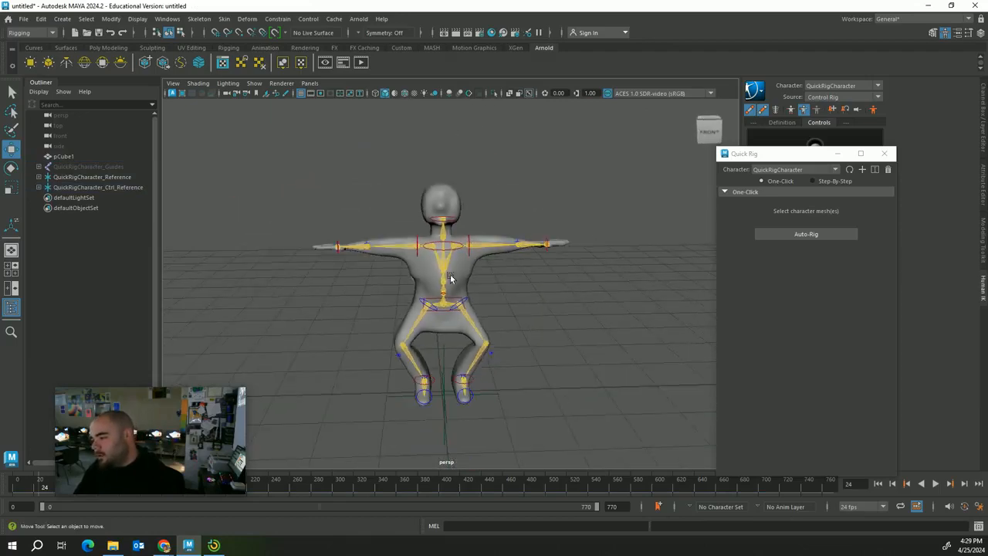